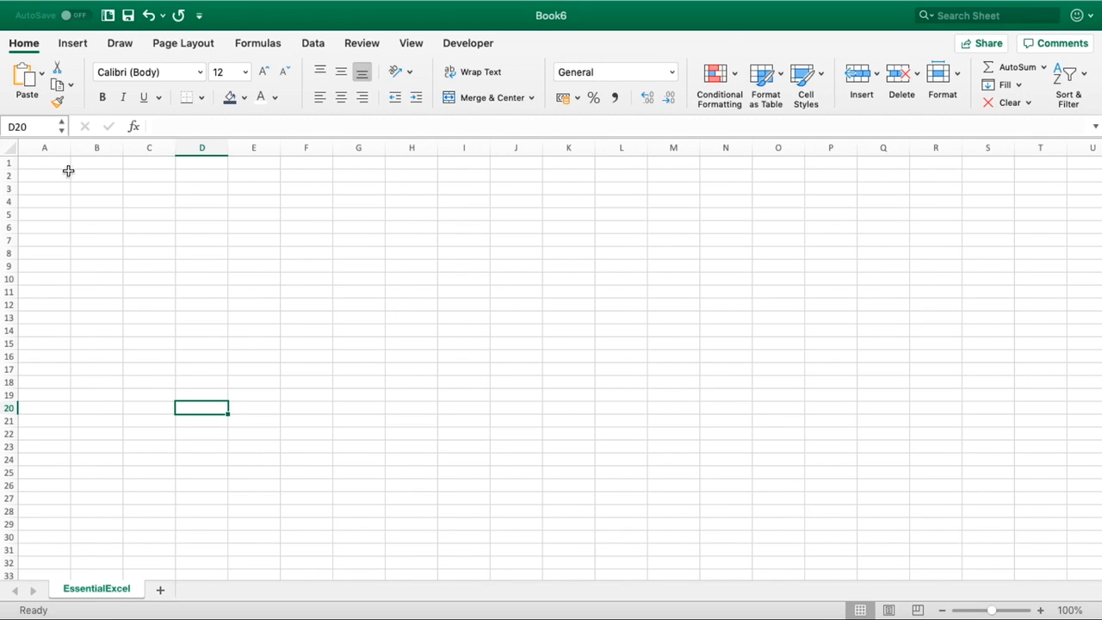
# Jump from cell A1 to the sheet's last row and last column, returning to A1 each time
pyautogui.click(61, 165)
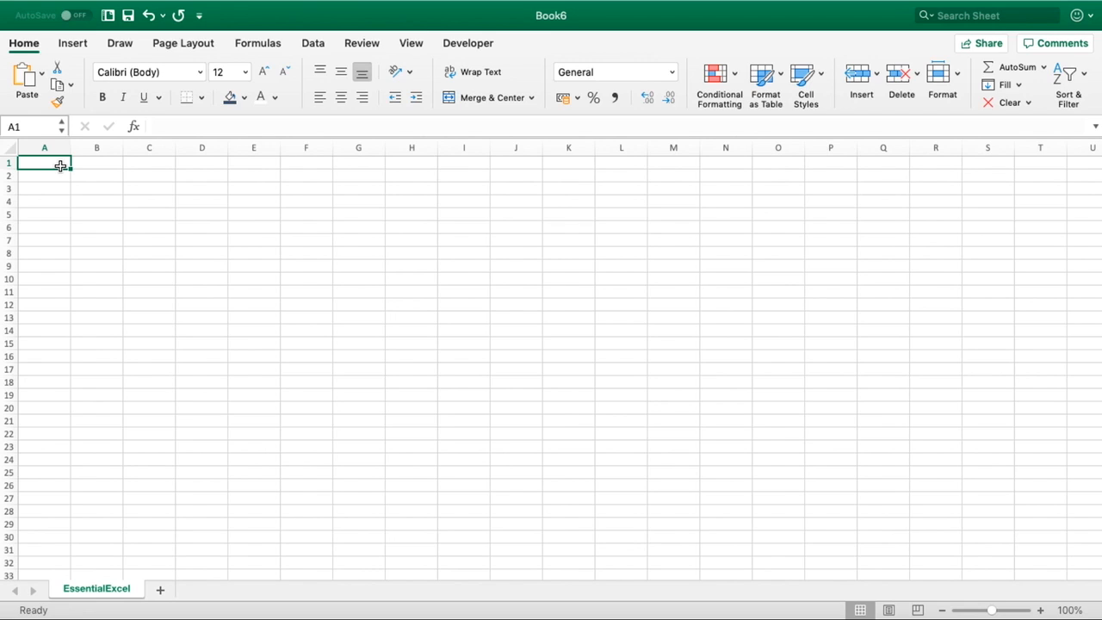
pyautogui.hotkey('ctrl', 'Down')
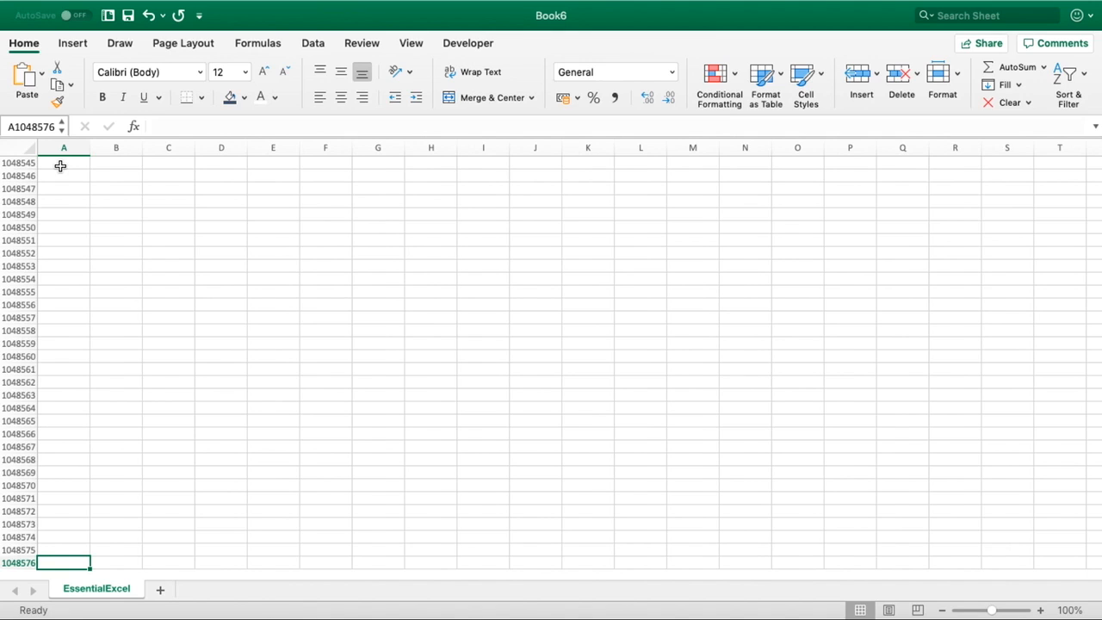
pyautogui.hotkey('ctrl', 'Up')
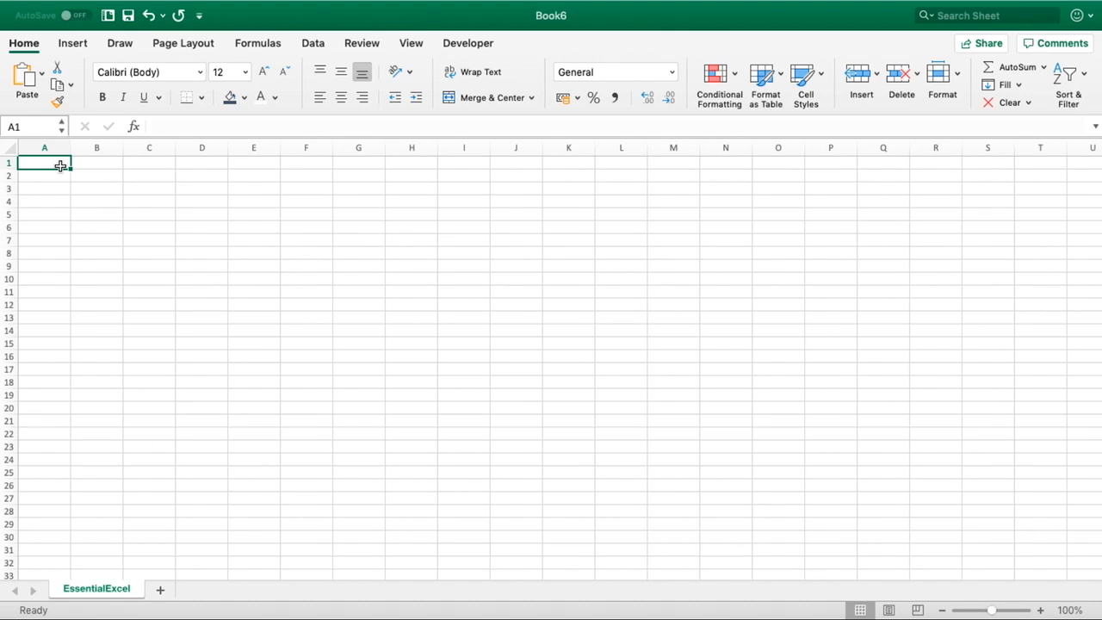
pyautogui.hotkey('ctrl', 'Right')
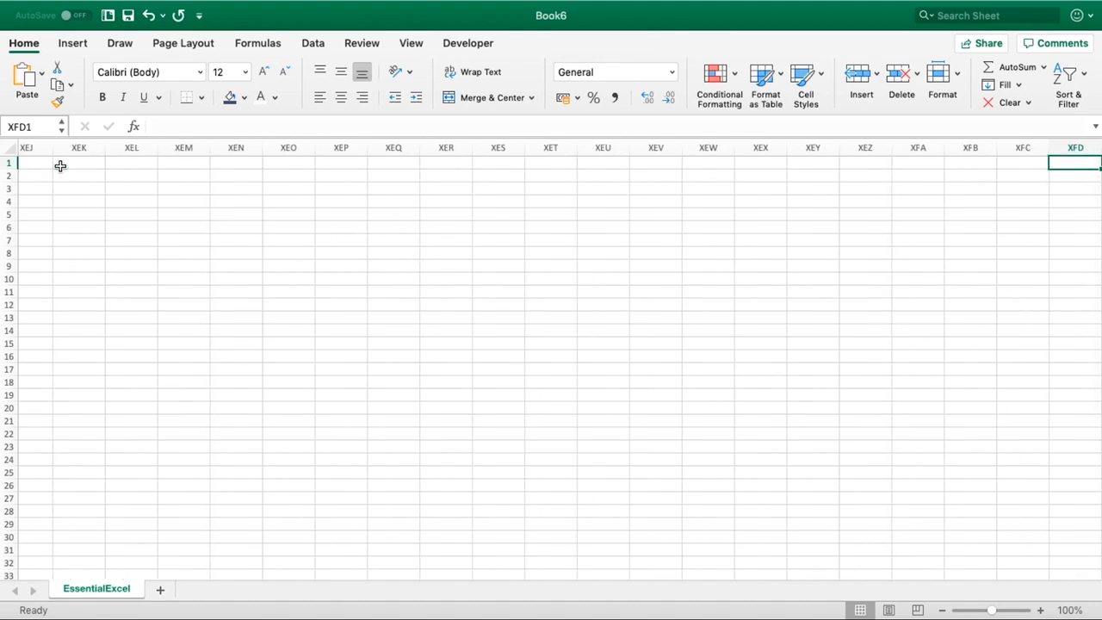
pyautogui.hotkey('ctrl', 'Left')
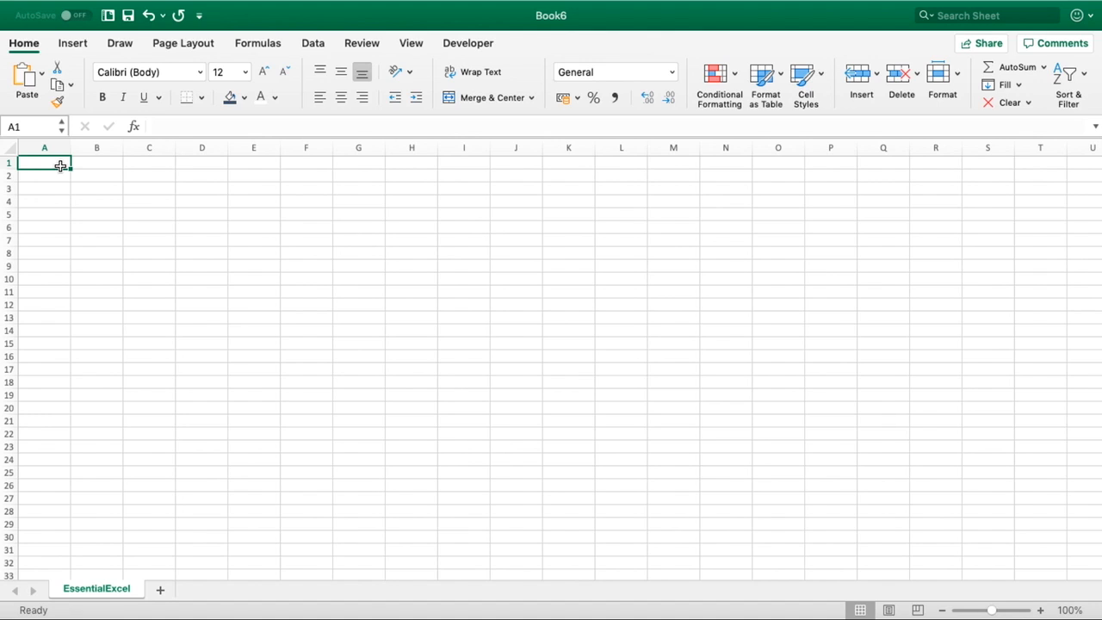
# Enter "Test" in cell A1 and fill it down to A10 and across to G1
pyautogui.write('Test')
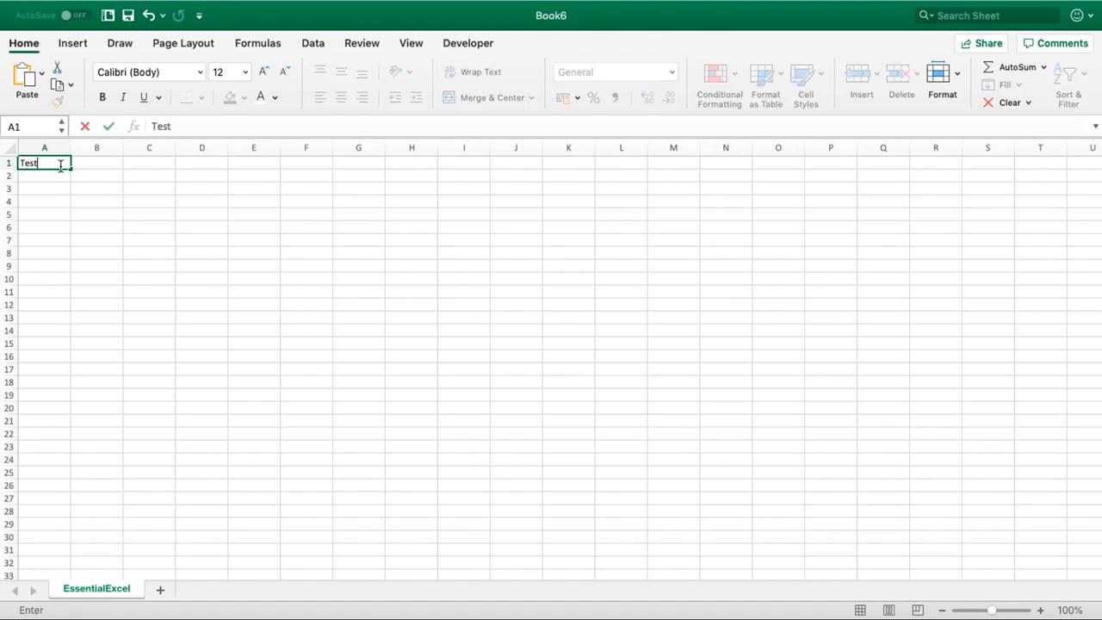
pyautogui.press('Return')
pyautogui.click(60, 165)
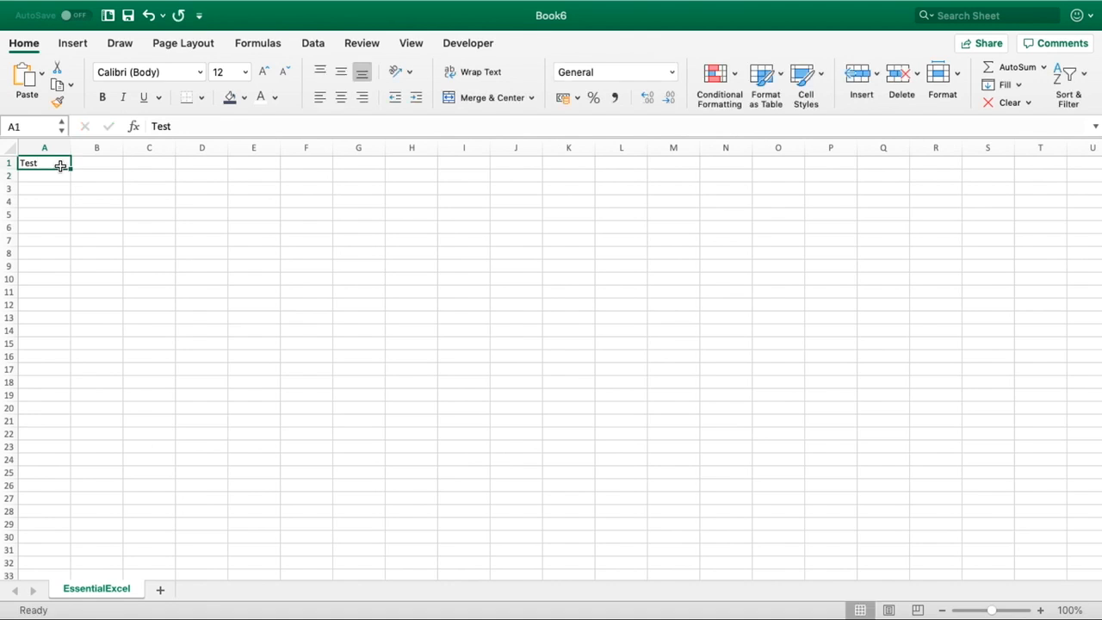
pyautogui.moveTo(71, 169); pyautogui.dragTo(61, 278)
pyautogui.click(60, 164)
pyautogui.moveTo(74, 170); pyautogui.dragTo(367, 167)
# Jump between A1 and the ends of the filled column and row, finishing back at A1
pyautogui.click(42, 161)
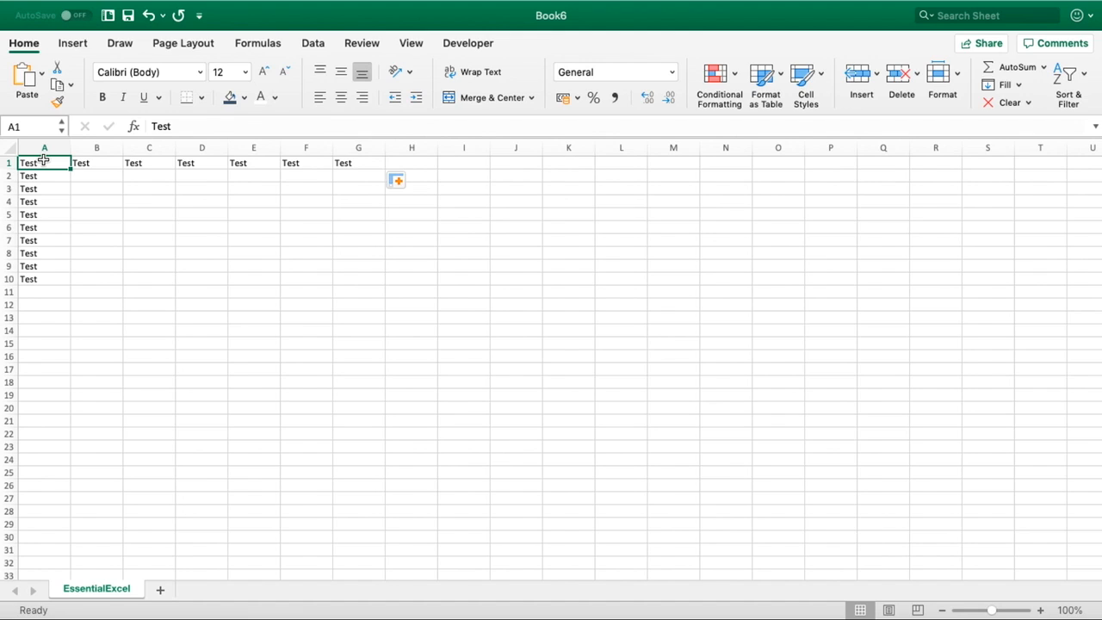
pyautogui.press('super+Down')
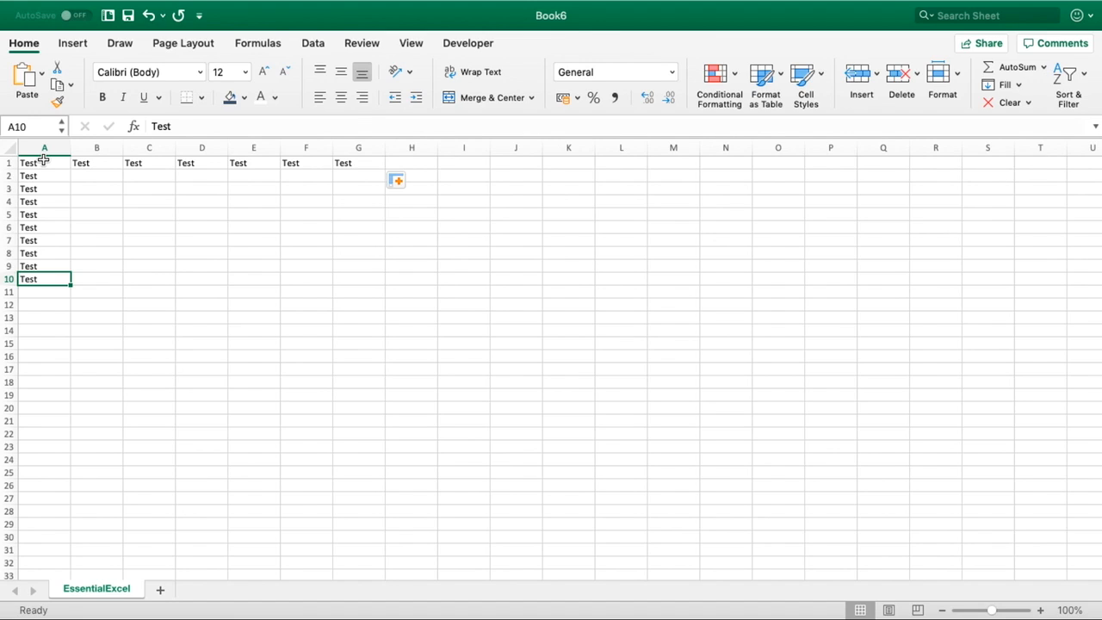
pyautogui.click(43, 162)
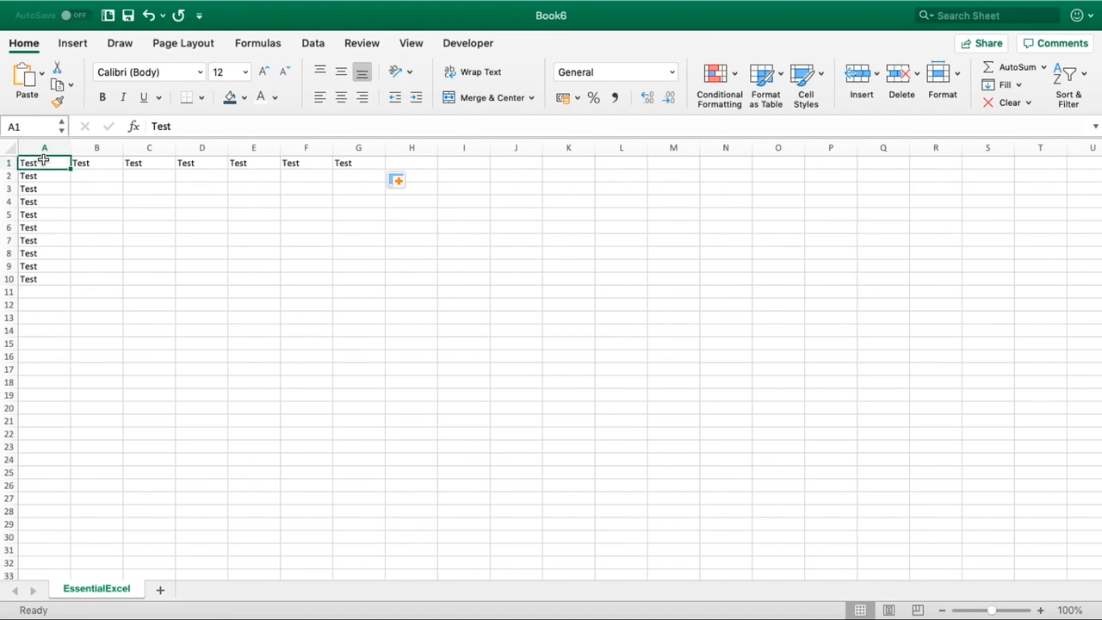
pyautogui.hotkey('ctrl', 'Right')
pyautogui.hotkey('ctrl', 'Left')
pyautogui.hotkey('ctrl', 'Right')
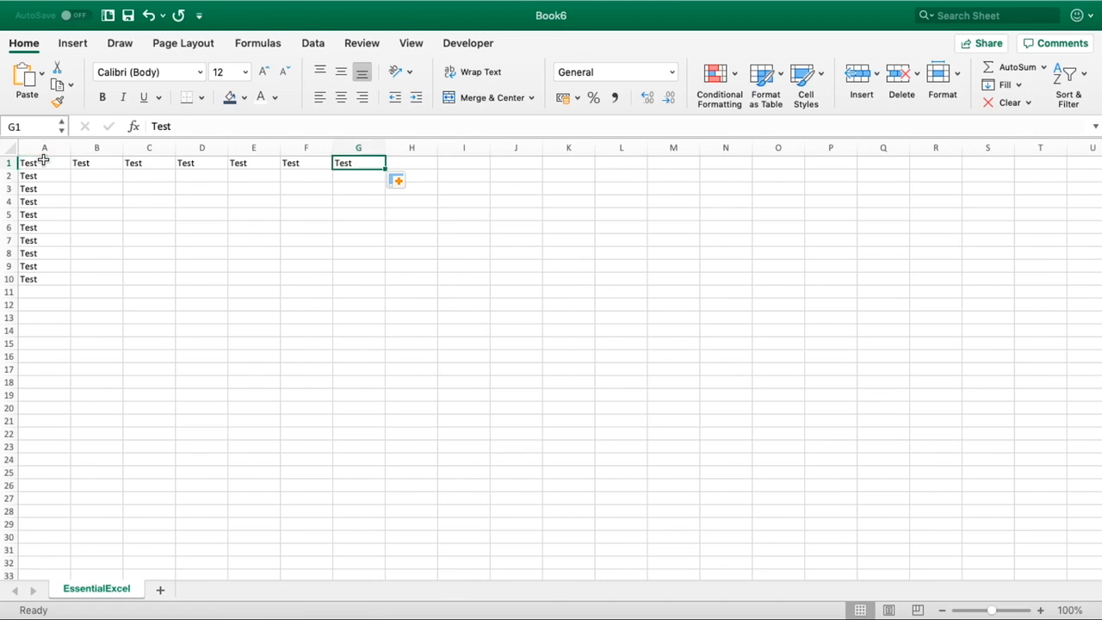
pyautogui.hotkey('ctrl', 'Left')
pyautogui.hotkey('ctrl', 'Down')
pyautogui.hotkey('ctrl', 'Up')
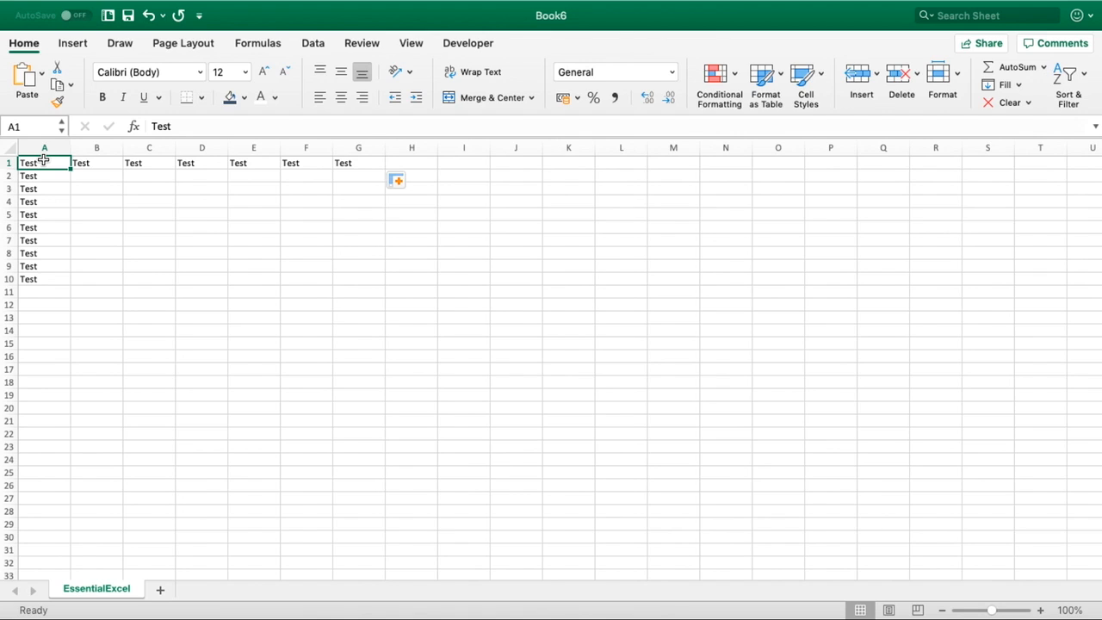
# Extend the selection from A1 across the filled cells to G1 and collapse it back to A1
pyautogui.hotkey('ctrl', 'shift', 'Right')
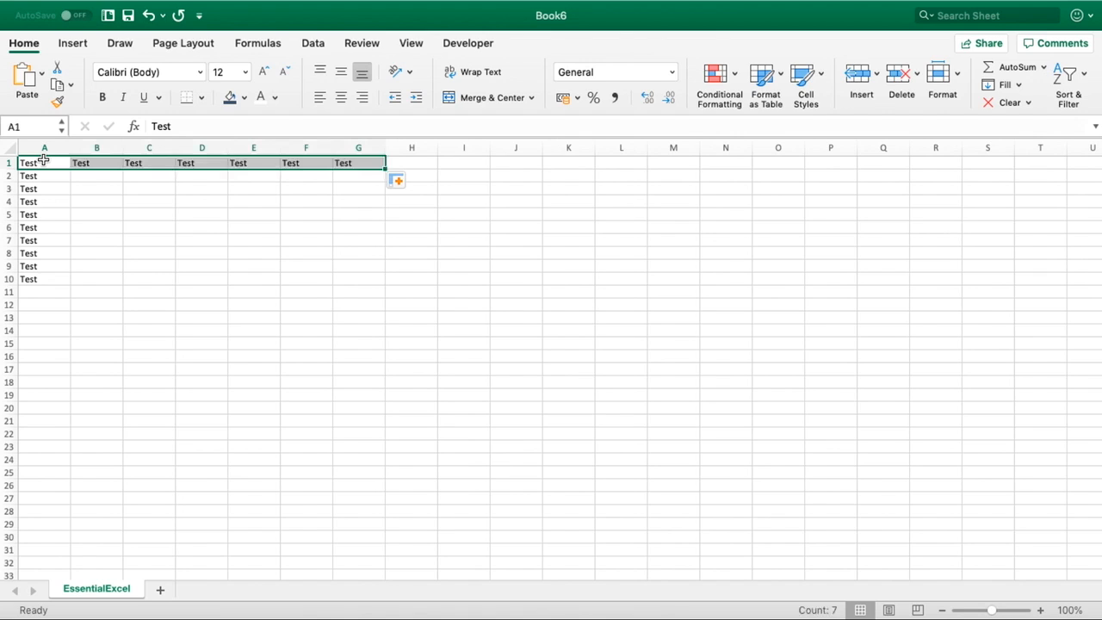
pyautogui.hotkey('ctrl', 'shift', 'Left')
pyautogui.hotkey('ctrl', 'shift', 'Right')
pyautogui.hotkey('ctrl', 'shift', 'Left')
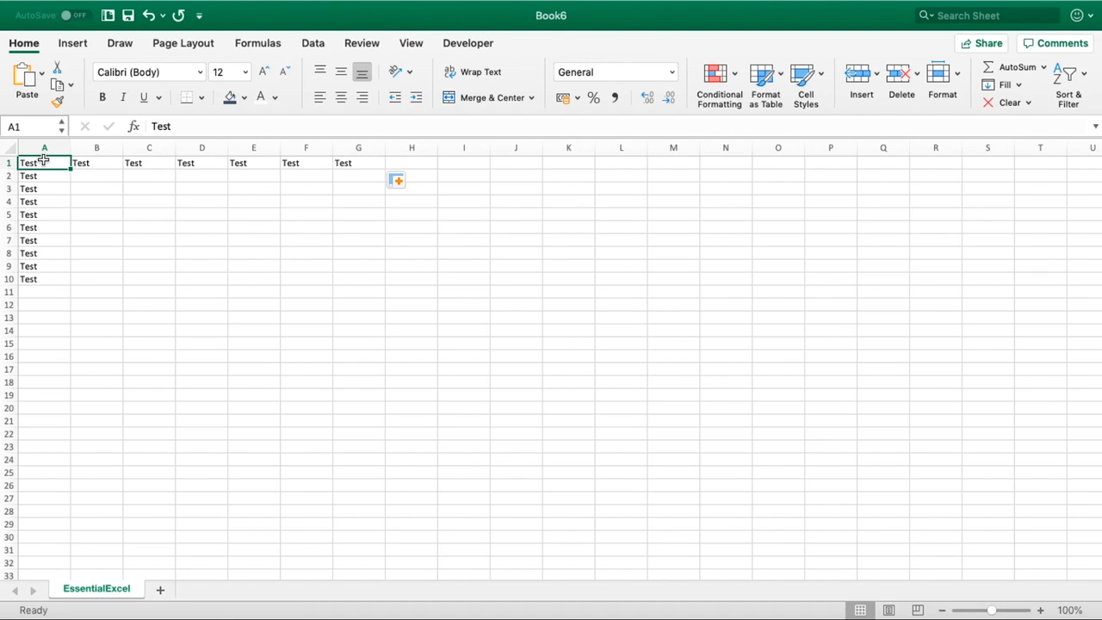
pyautogui.hotkey('ctrl', 'shift', 'Right')
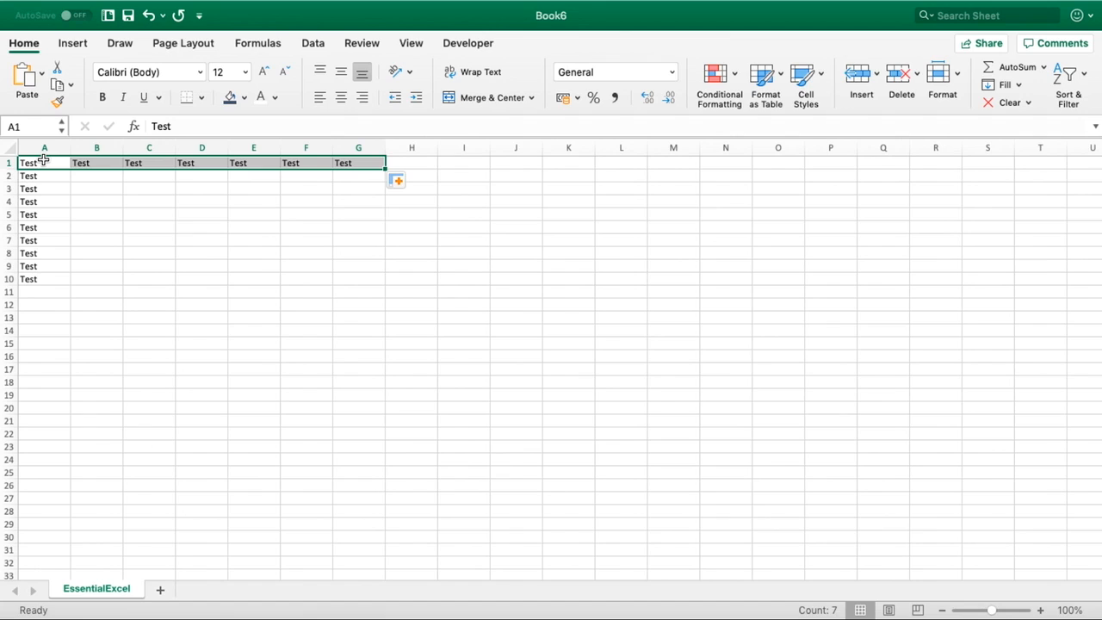
pyautogui.click(43, 161)
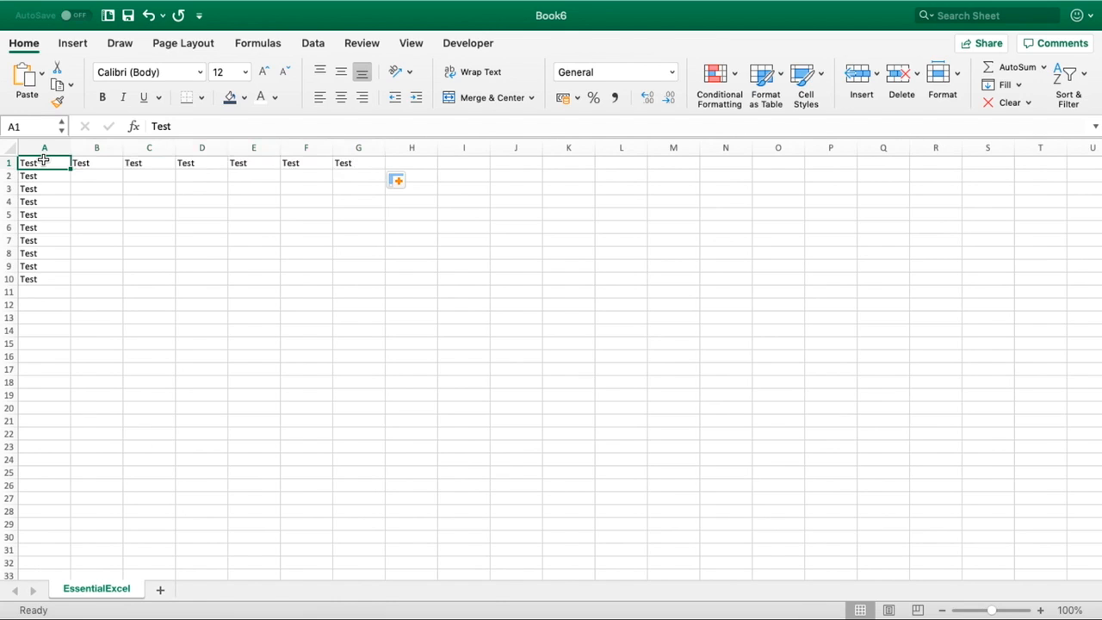
# Select the block A1:G10 and paste a copy of it starting at cell I1
pyautogui.hotkey('ctrl', 'shift', 'Right')
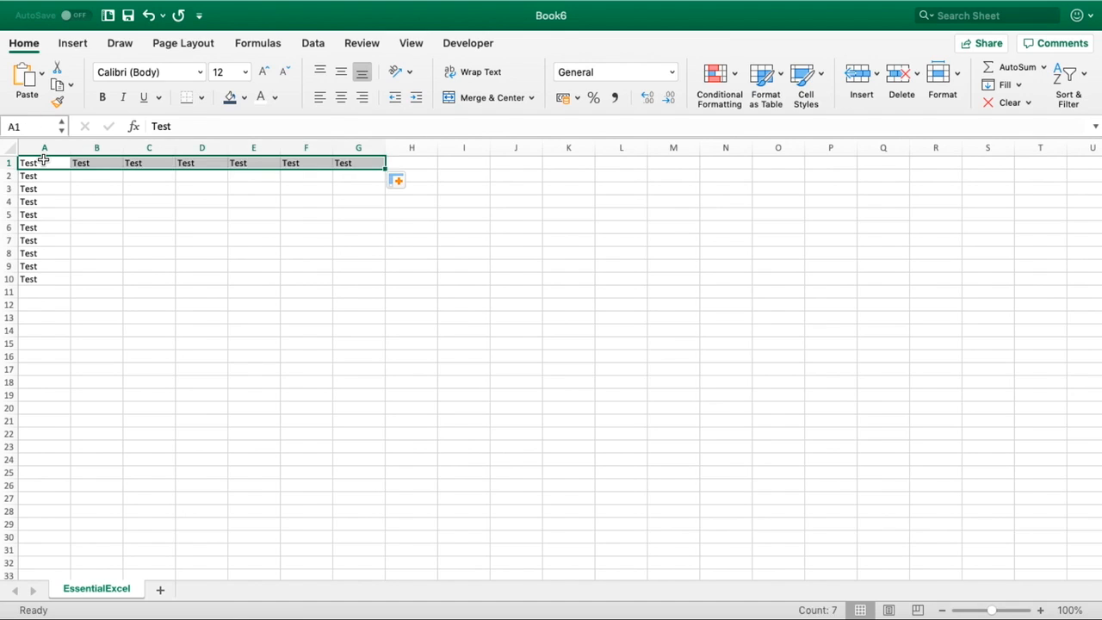
pyautogui.hotkey('ctrl', 'shift', 'Down')
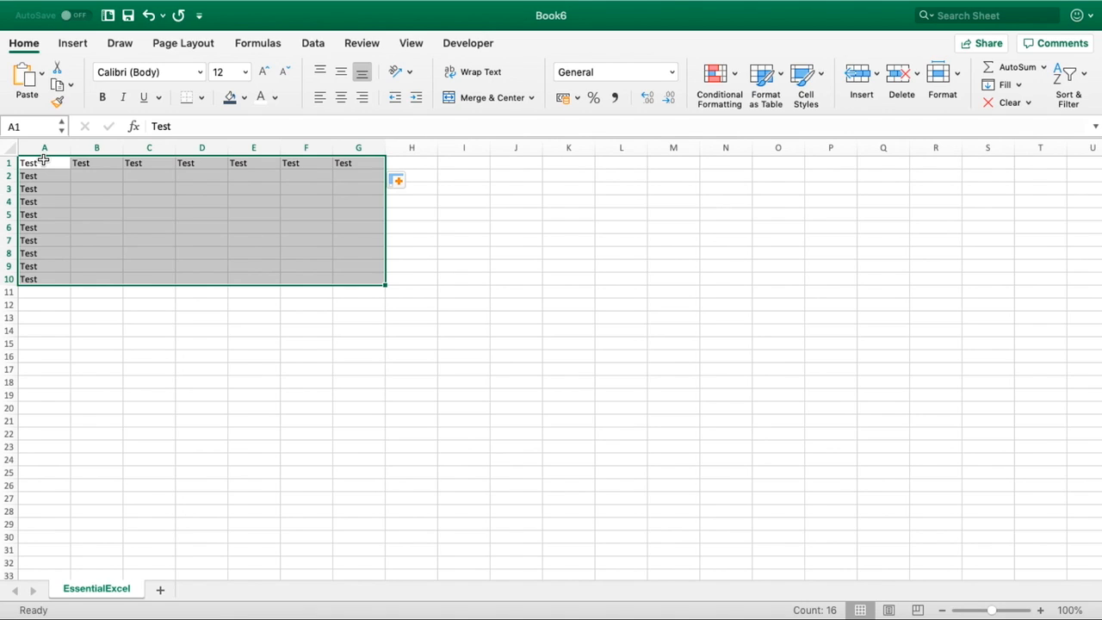
pyautogui.press('super+c')
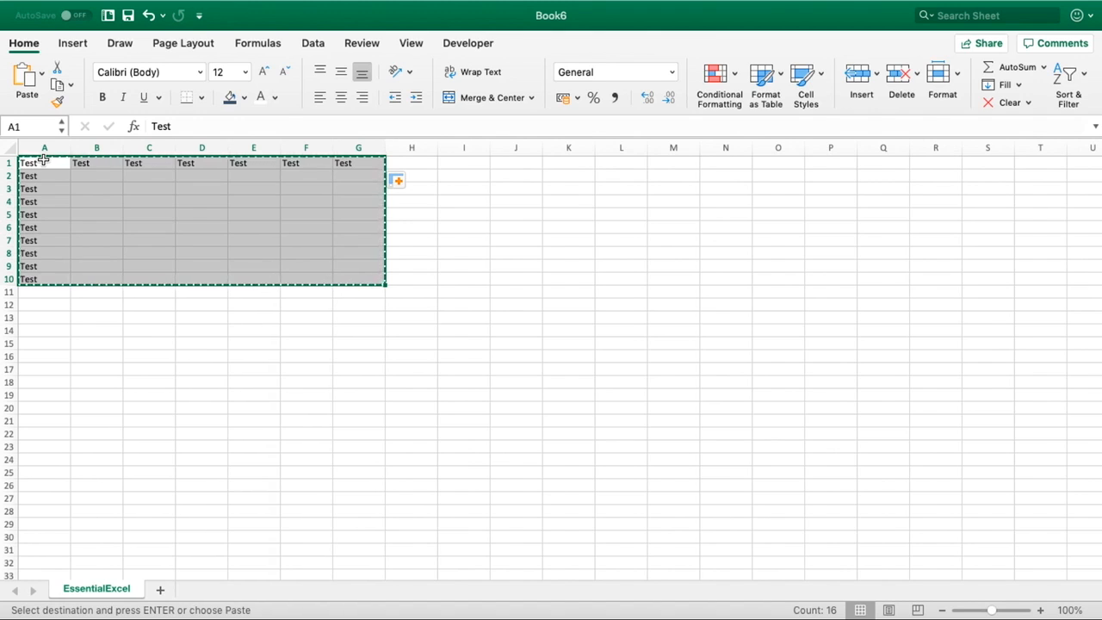
pyautogui.click(461, 164)
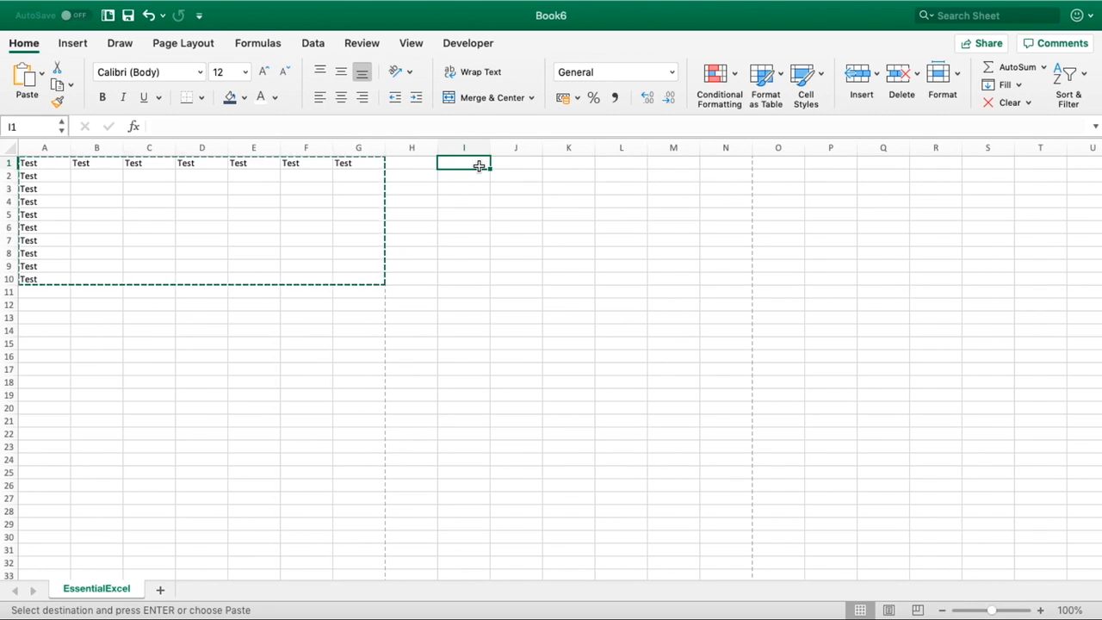
pyautogui.press('super+v')
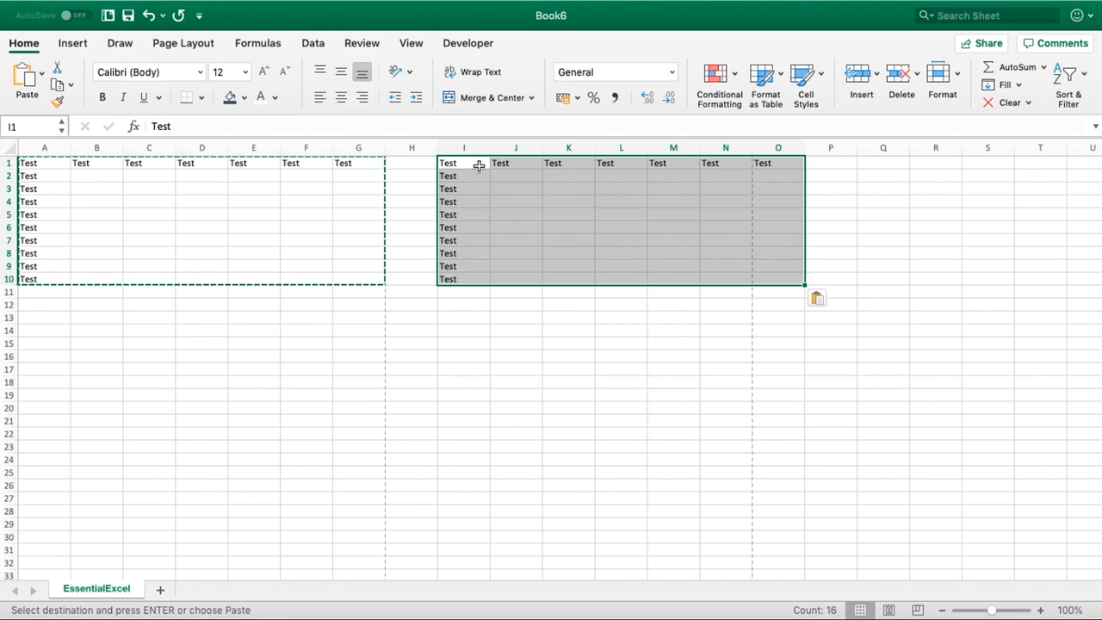
# Delete columns H through O to remove the pasted copy
pyautogui.moveTo(413, 148); pyautogui.dragTo(794, 152)
pyautogui.rightClick(795, 151)
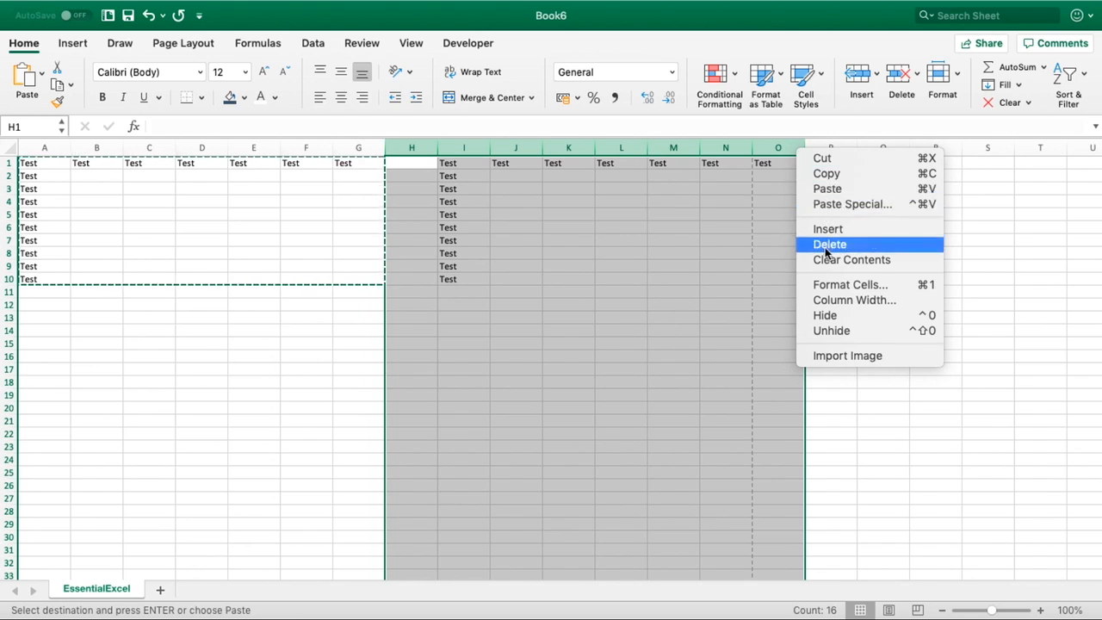
pyautogui.click(821, 249)
pyautogui.click(659, 231)
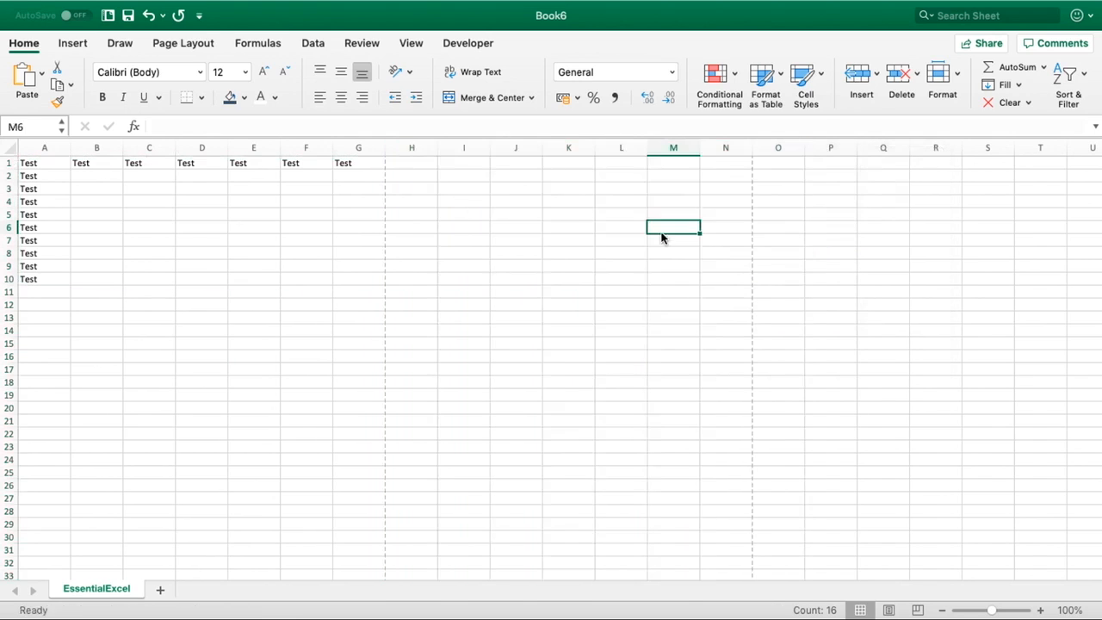
pyautogui.click(366, 210)
pyautogui.press('Up')
pyautogui.press('Up')
pyautogui.press('Up')
pyautogui.click(408, 215)
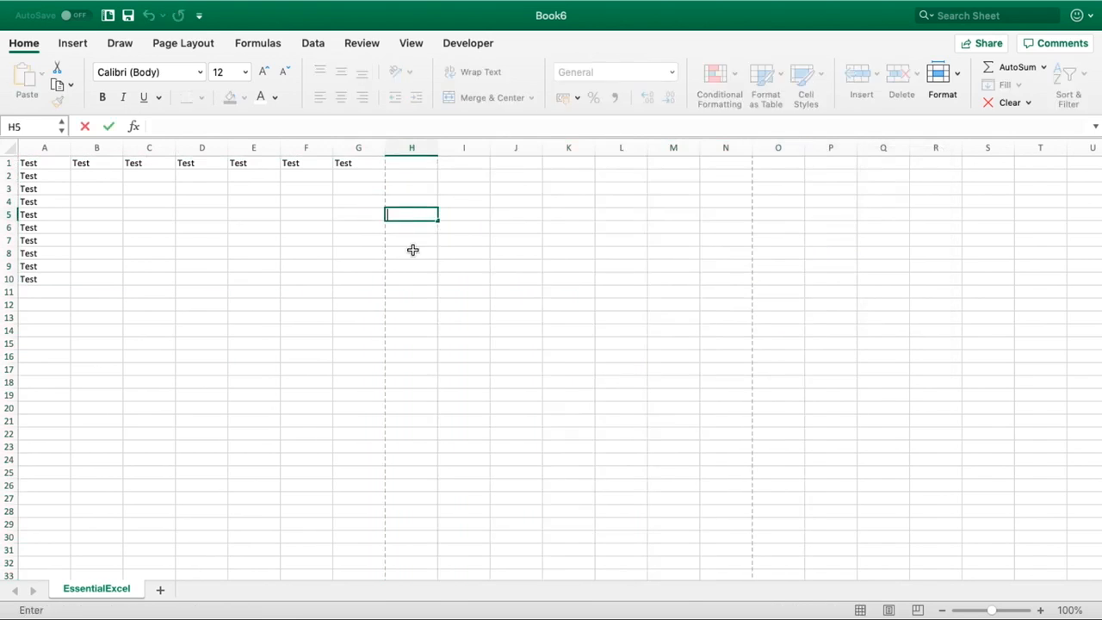
pyautogui.click(413, 251)
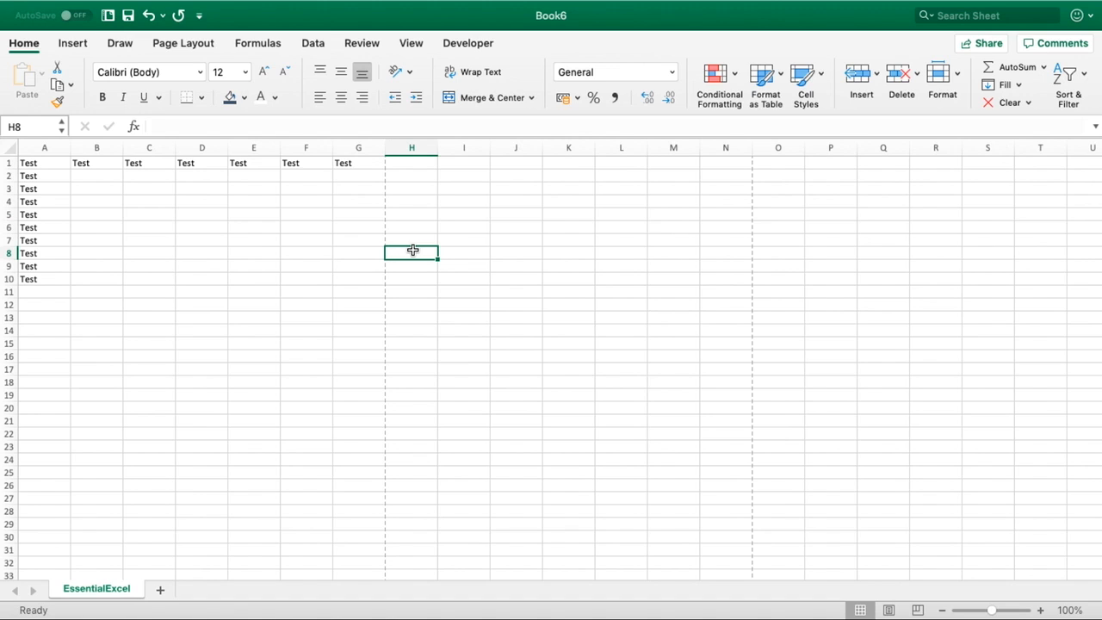
# Hide the gridlines on the EssentialExcel sheet
pyautogui.moveTo(470, 226); pyautogui.dragTo(553, 348)
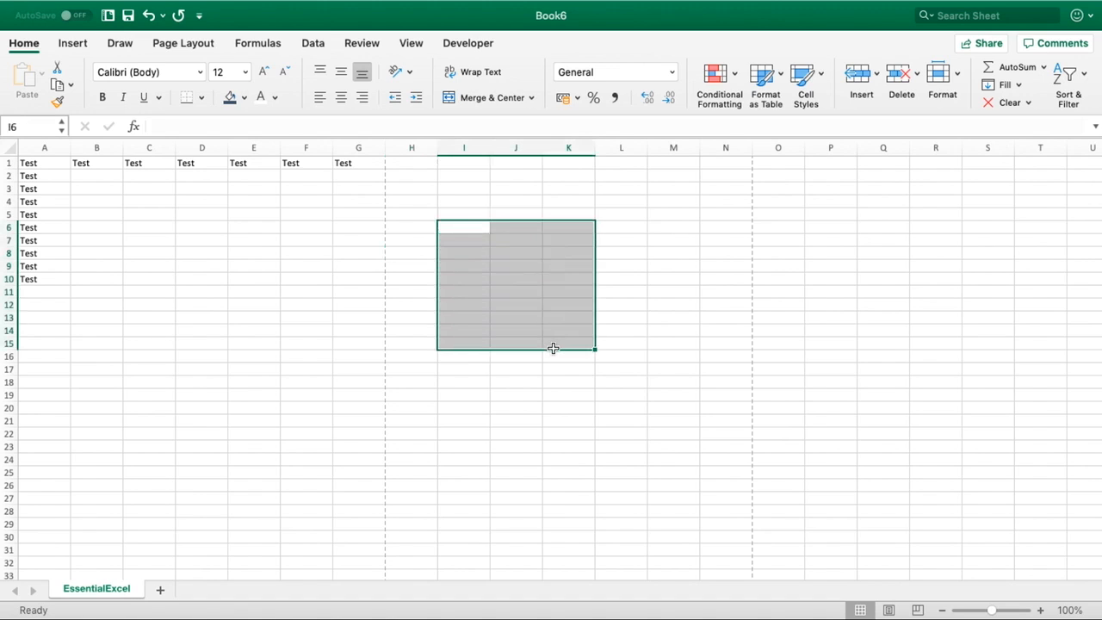
pyautogui.click(410, 44)
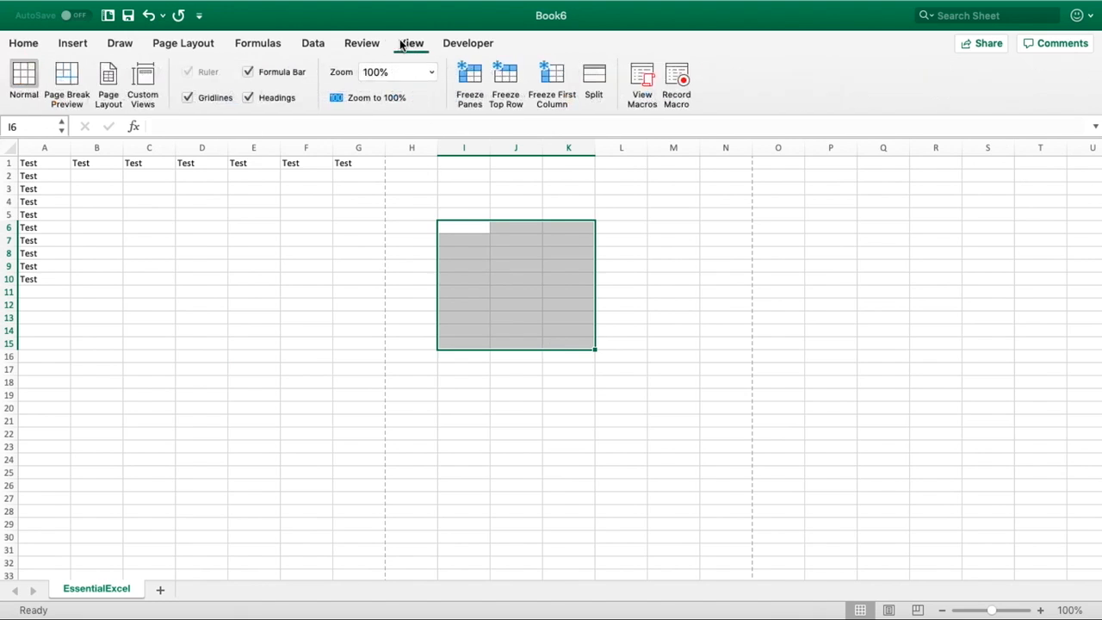
pyautogui.click(187, 98)
pyautogui.click(353, 318)
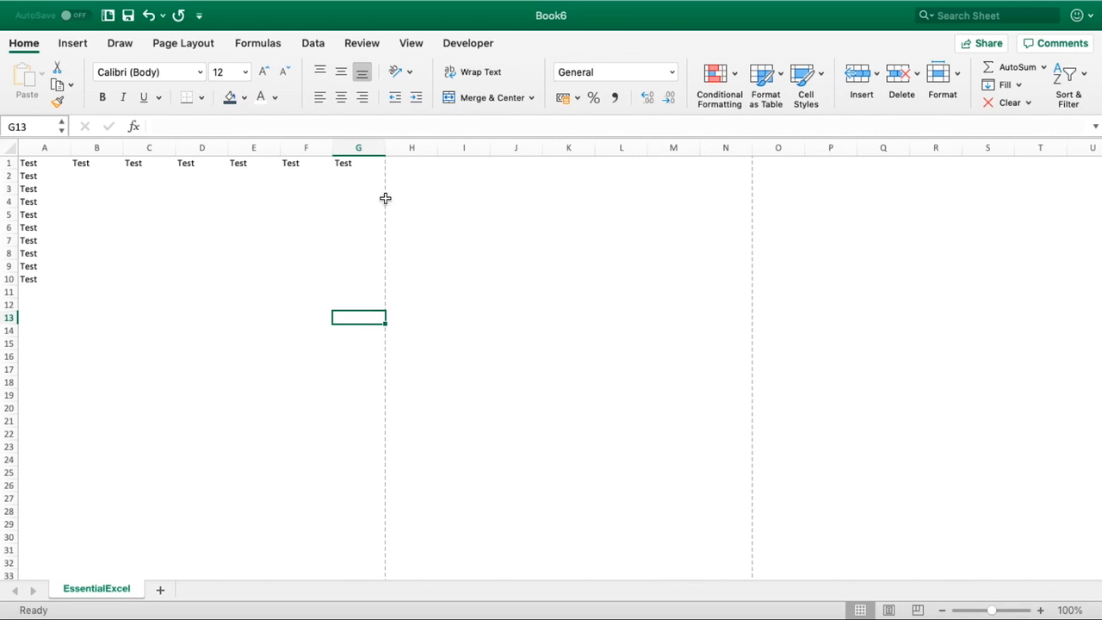
# Freeze the sheet's top row and check that it stays in place while browsing the rows below
pyautogui.click(404, 47)
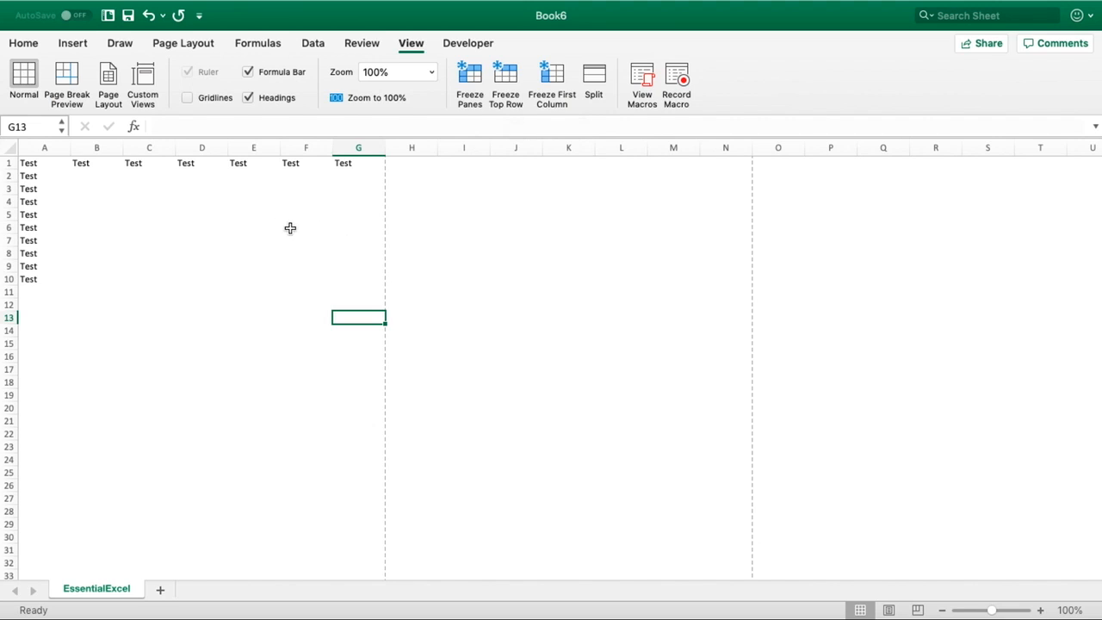
pyautogui.click(497, 88)
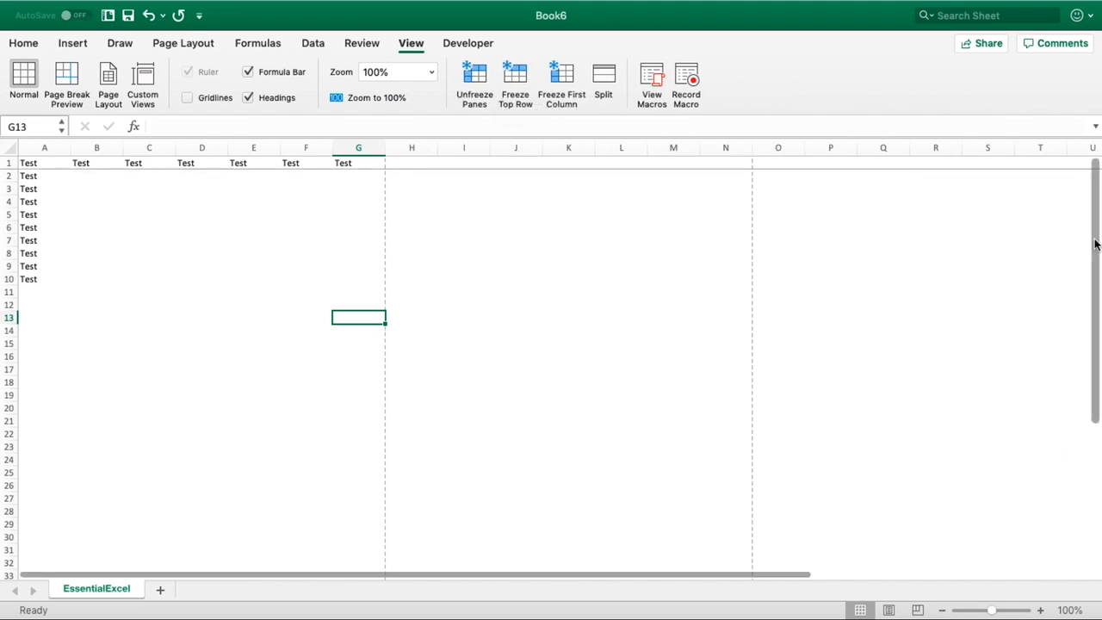
pyautogui.scroll(-5, 456, 282)
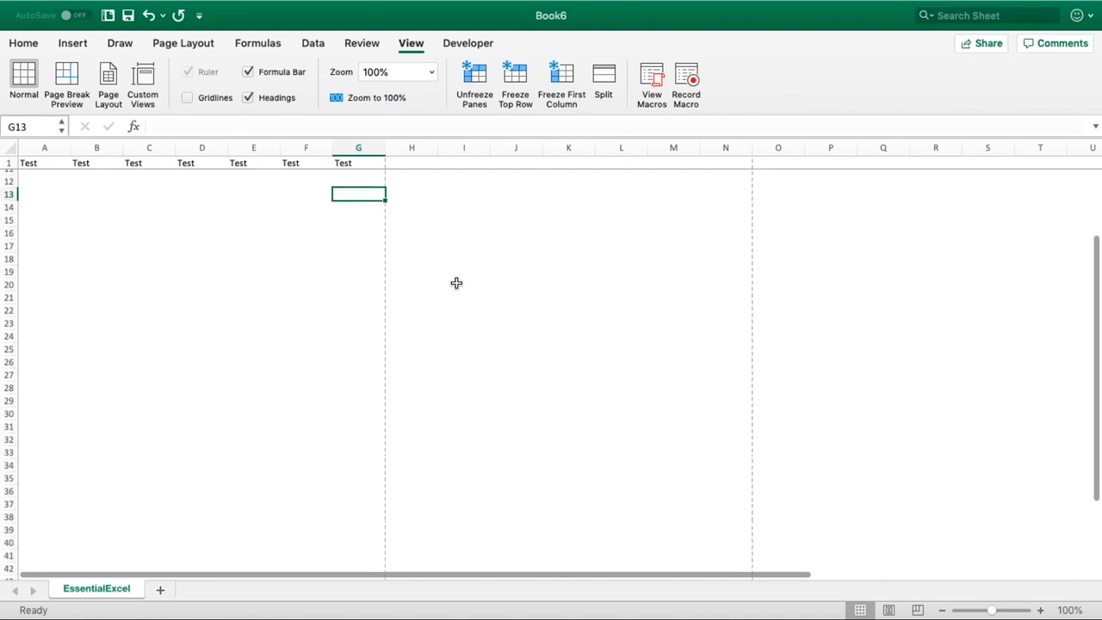
pyautogui.scroll(5, 456, 282)
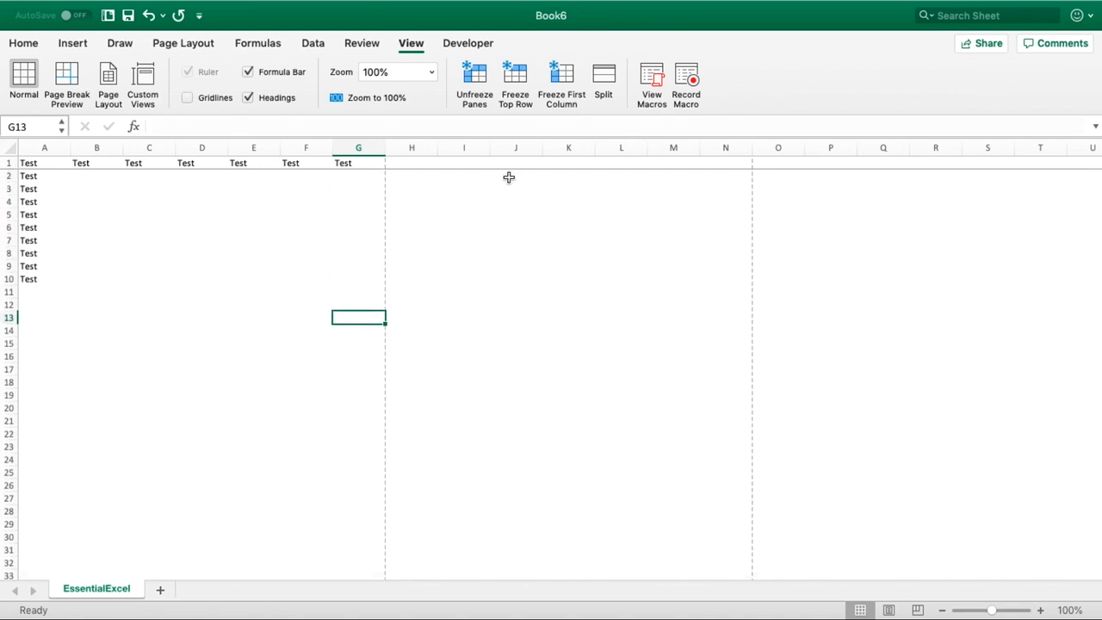
pyautogui.scroll(-5, 207, 267)
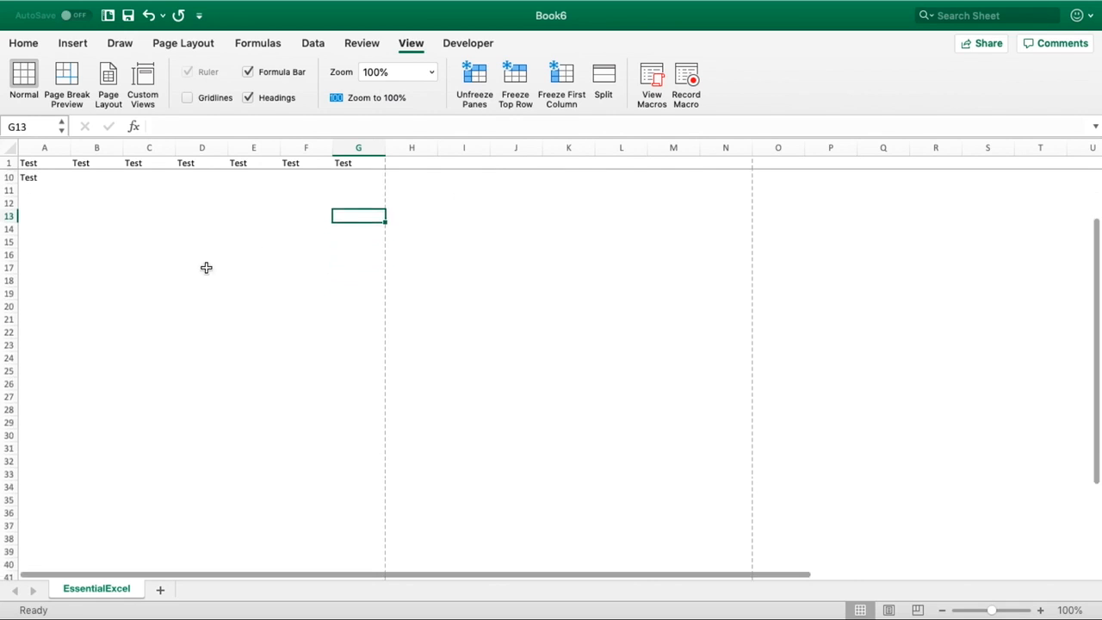
pyautogui.scroll(-2, 207, 267)
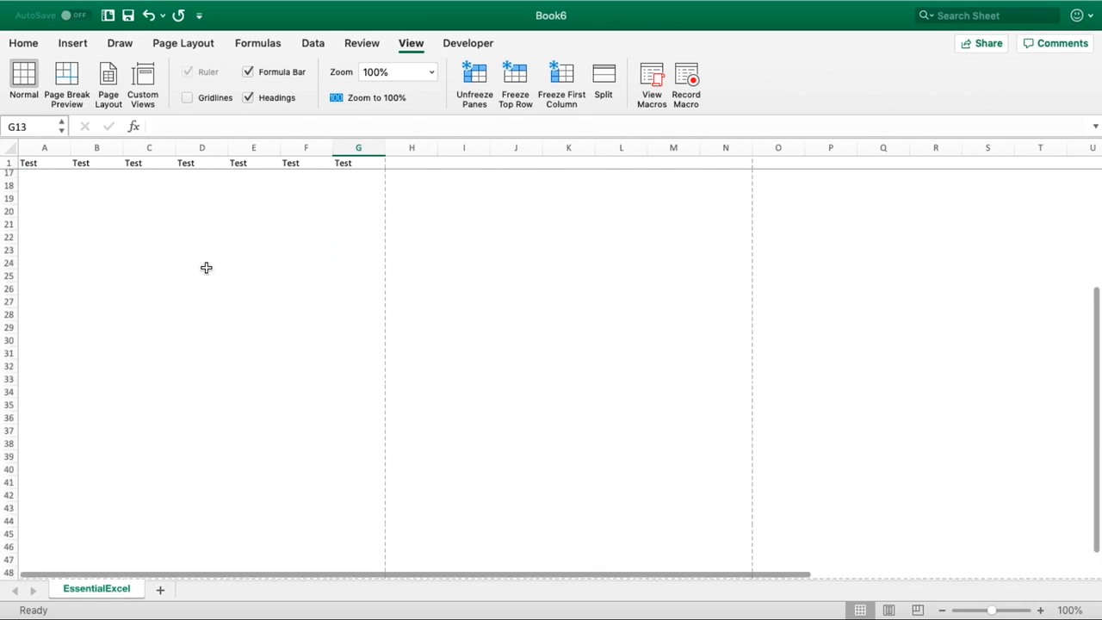
pyautogui.scroll(7, 206, 268)
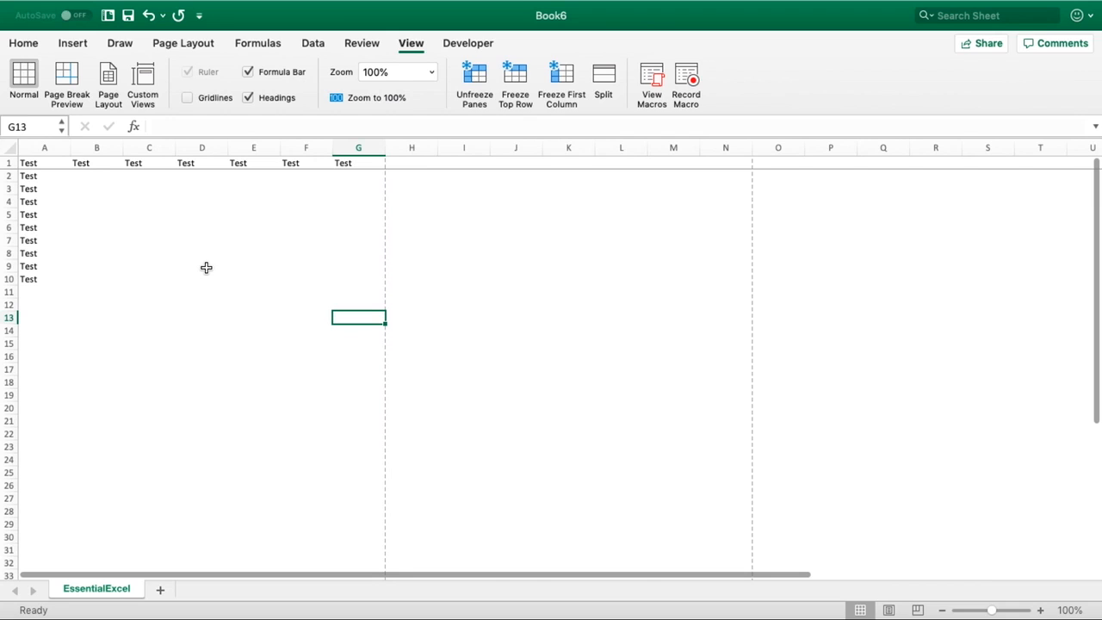
# Check the frozen top row once more while browsing the rows, and unfreeze it
pyautogui.scroll(-3, 207, 267)
pyautogui.scroll(3, 206, 268)
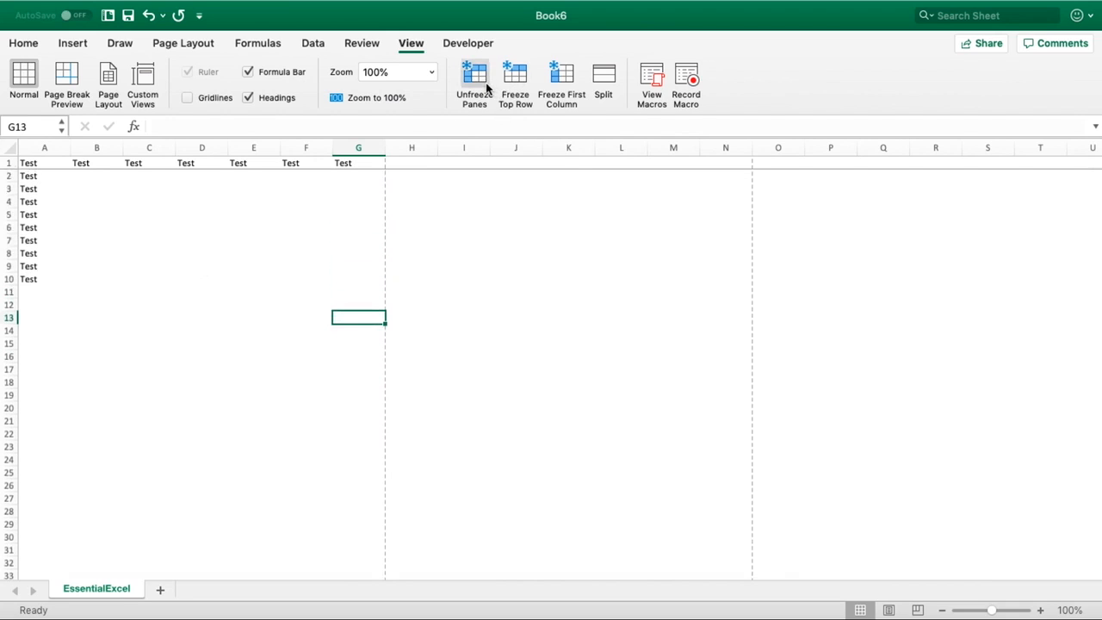
pyautogui.click(482, 80)
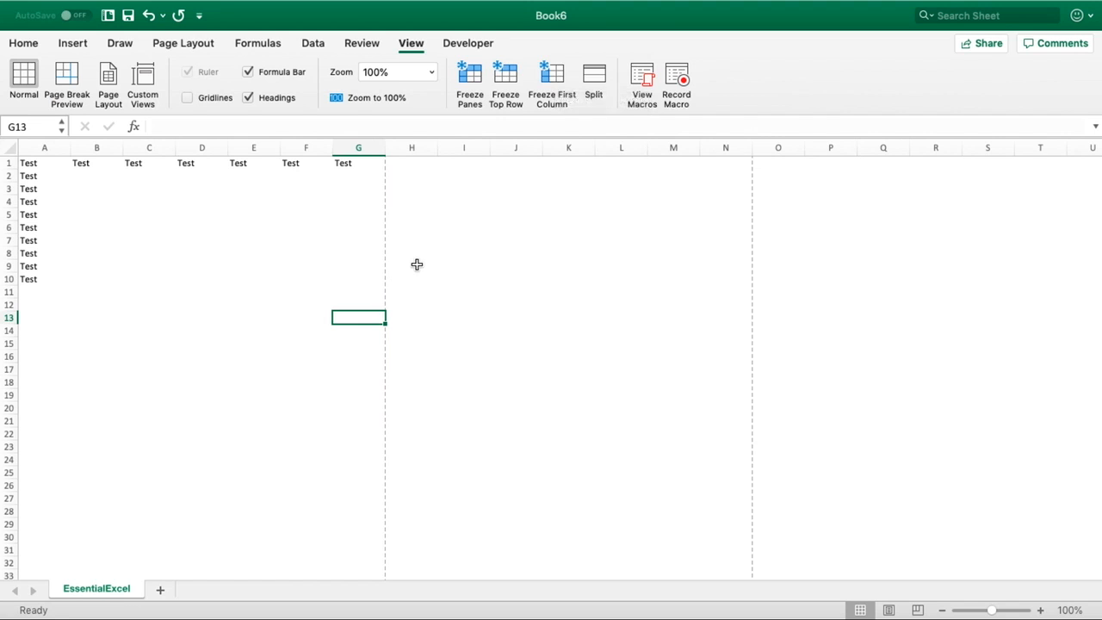
# Freeze the sheet's first column, check how it behaves while browsing across and down, and unfreeze it
pyautogui.click(540, 86)
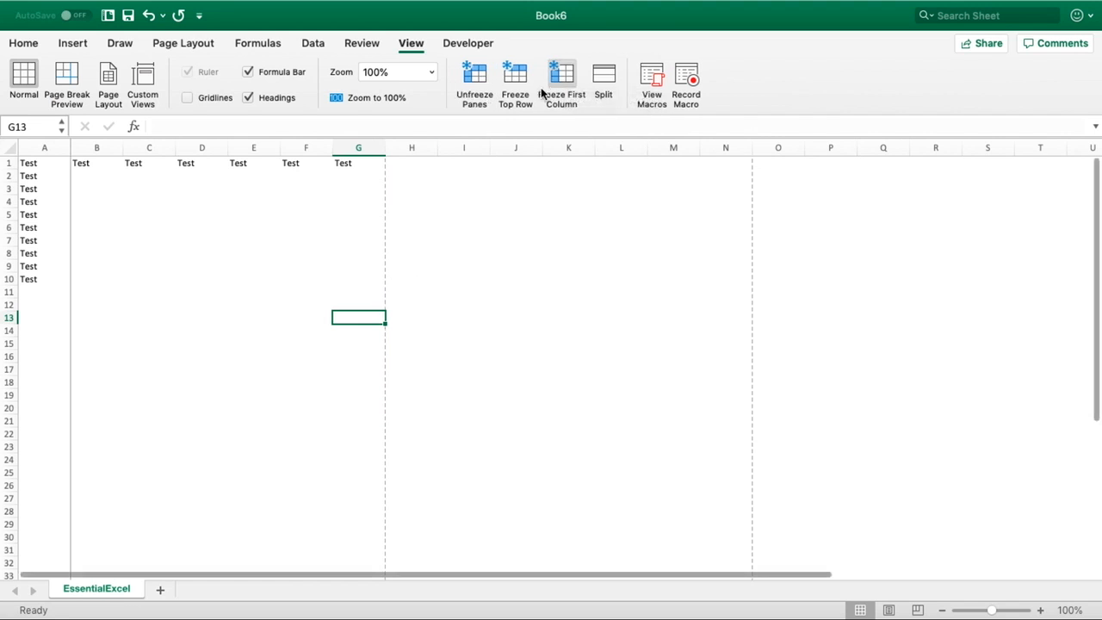
pyautogui.hscroll(3, 209, 330)
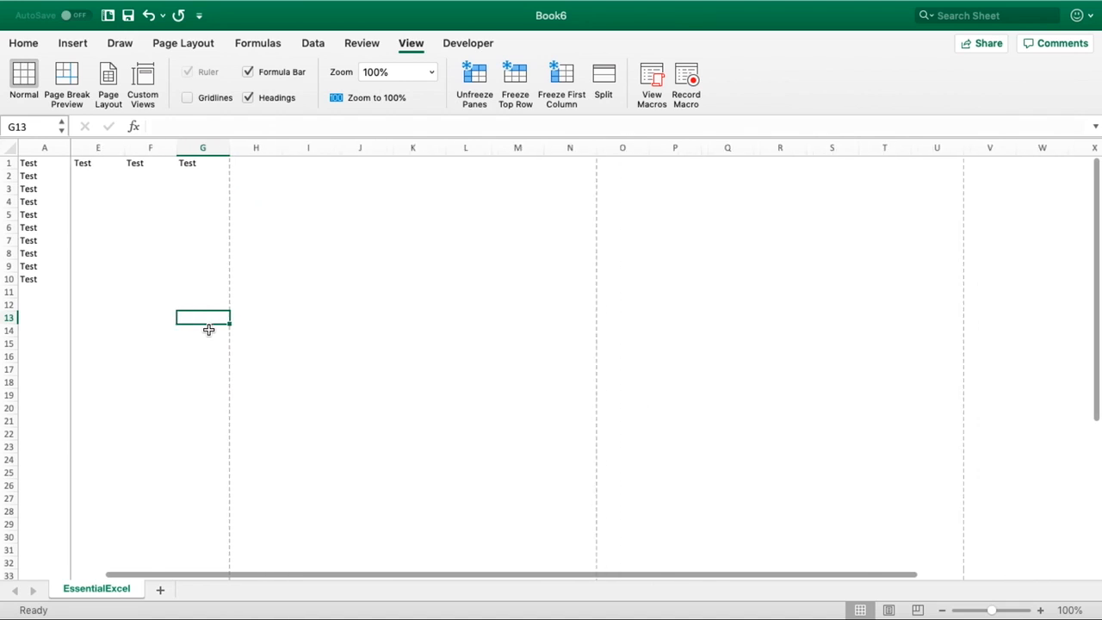
pyautogui.hscroll(4, 210, 329)
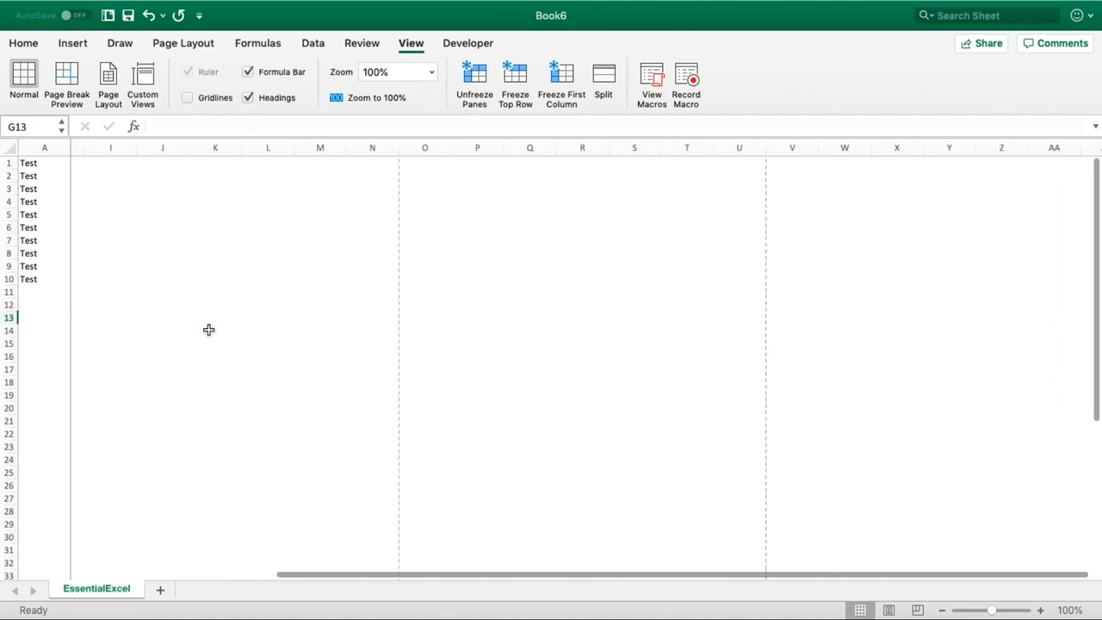
pyautogui.hscroll(3, 208, 330)
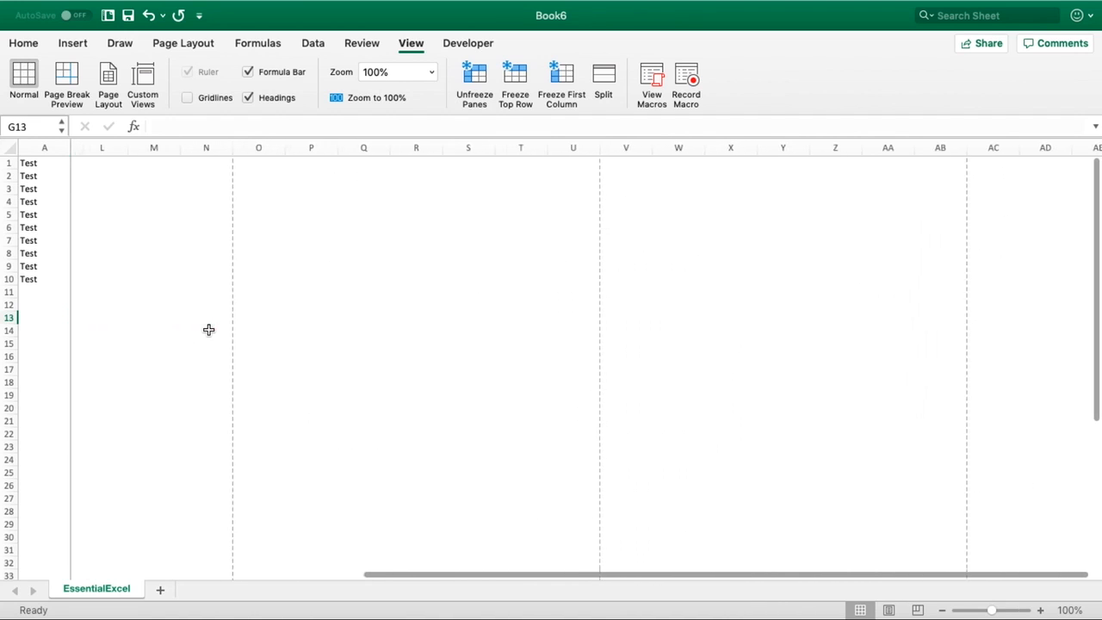
pyautogui.hscroll(-10, 208, 329)
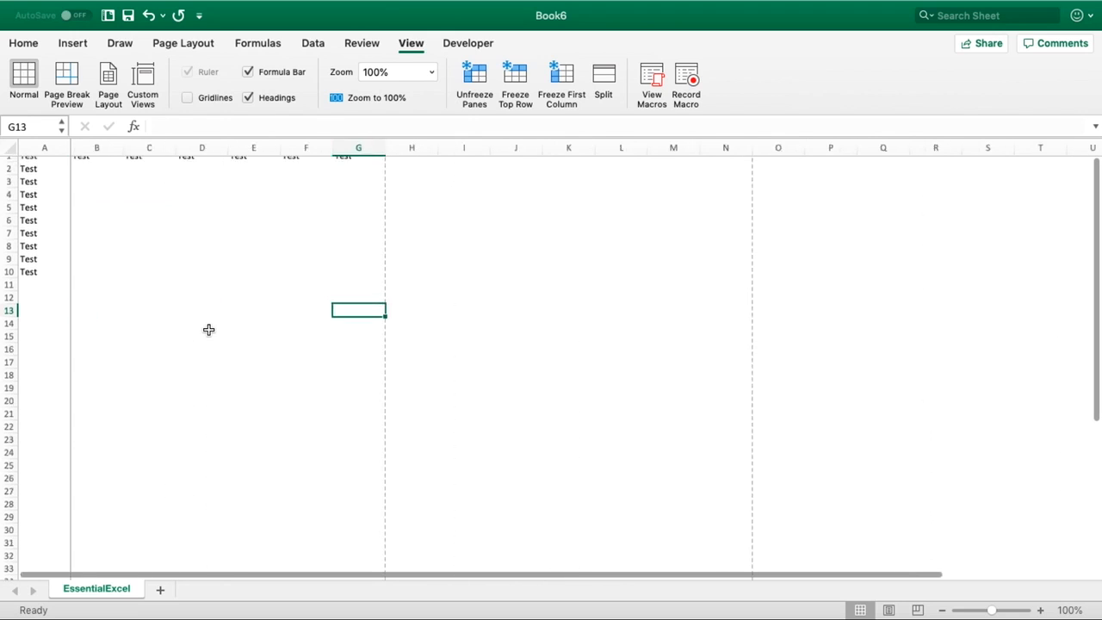
pyautogui.scroll(-9, 208, 330)
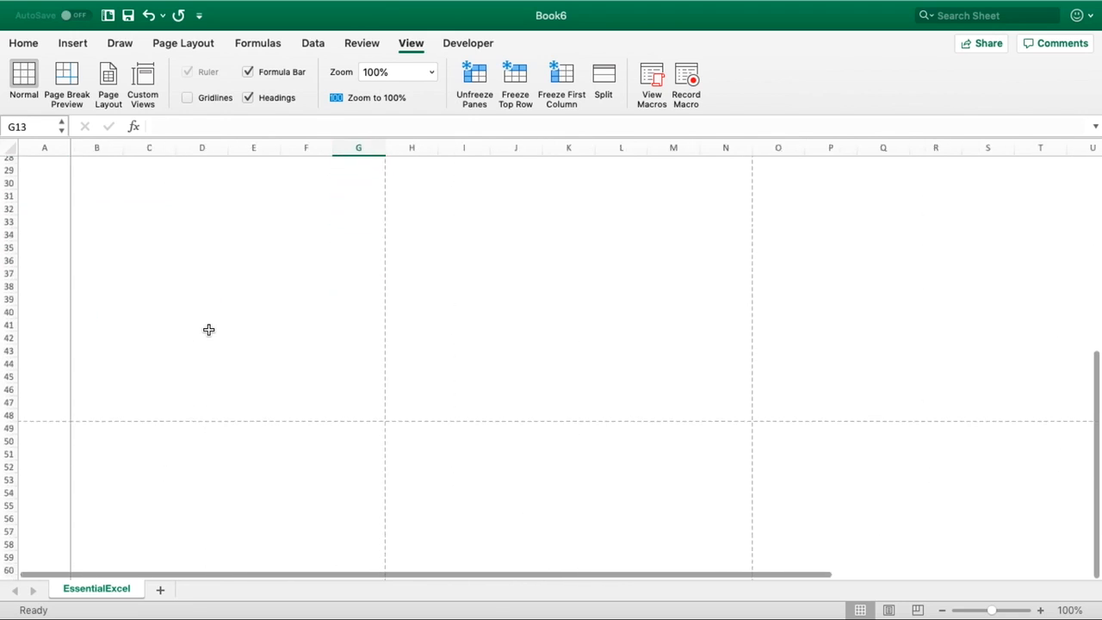
pyautogui.scroll(-3, 209, 329)
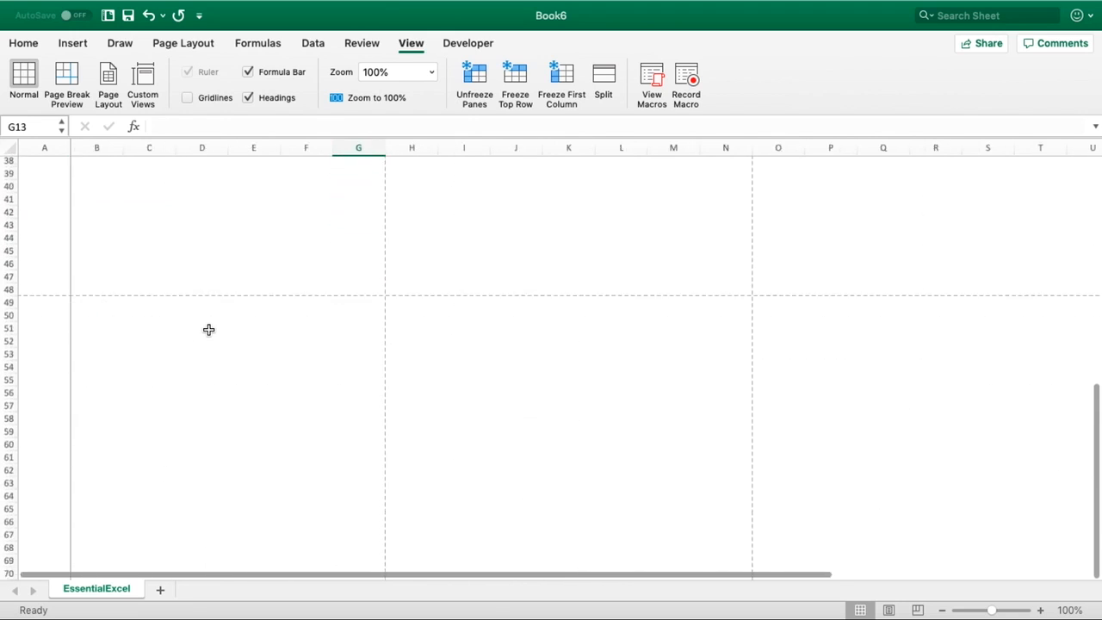
pyautogui.scroll(12, 208, 330)
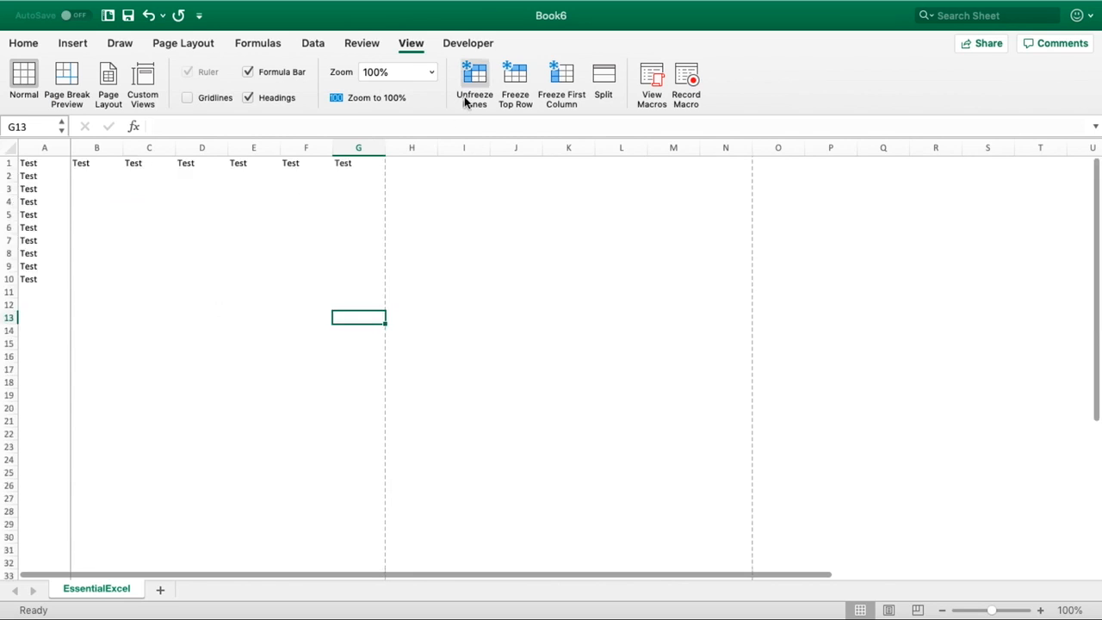
pyautogui.click(471, 97)
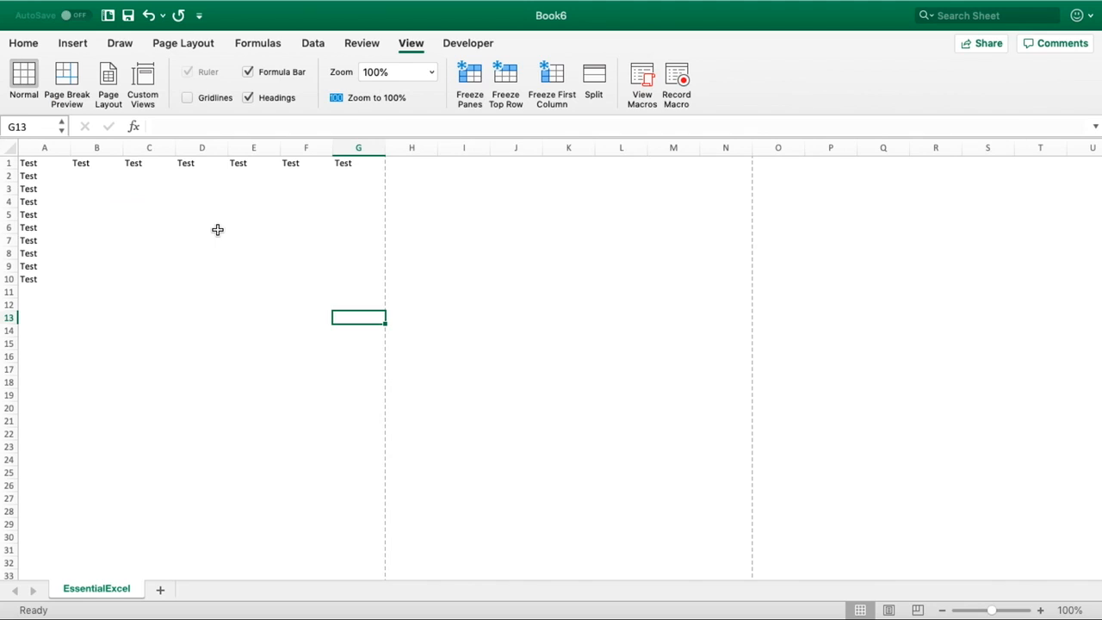
# Freeze panes at cell B2 to lock row 1 and column A, check both while browsing, and unfreeze them
pyautogui.click(84, 179)
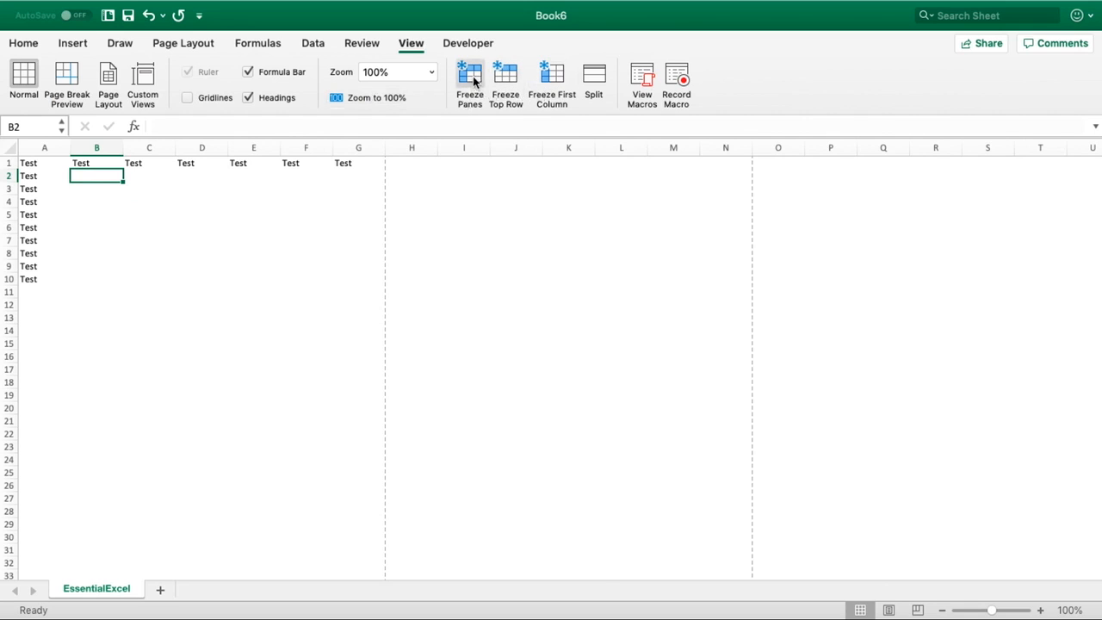
pyautogui.click(472, 78)
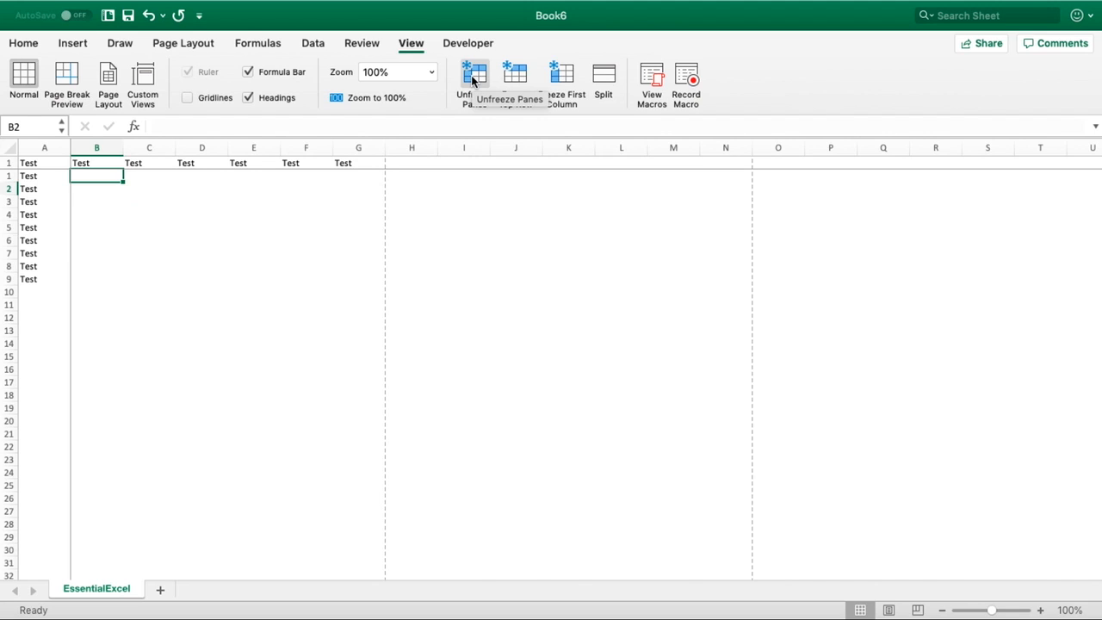
pyautogui.scroll(-5, 129, 318)
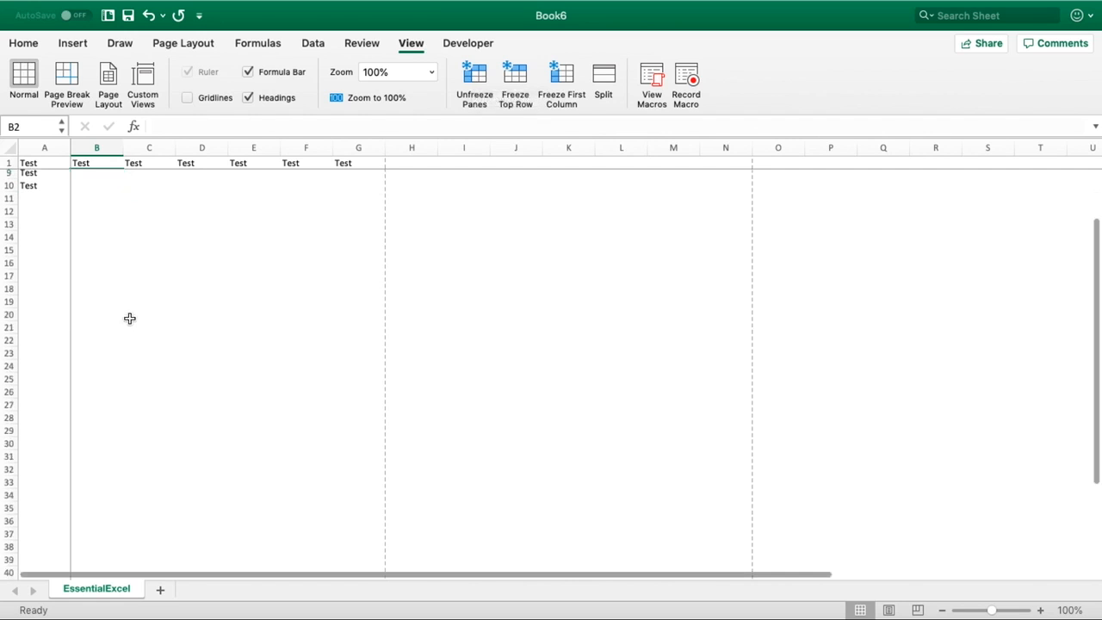
pyautogui.scroll(-2, 129, 319)
pyautogui.hscroll(4, 129, 319)
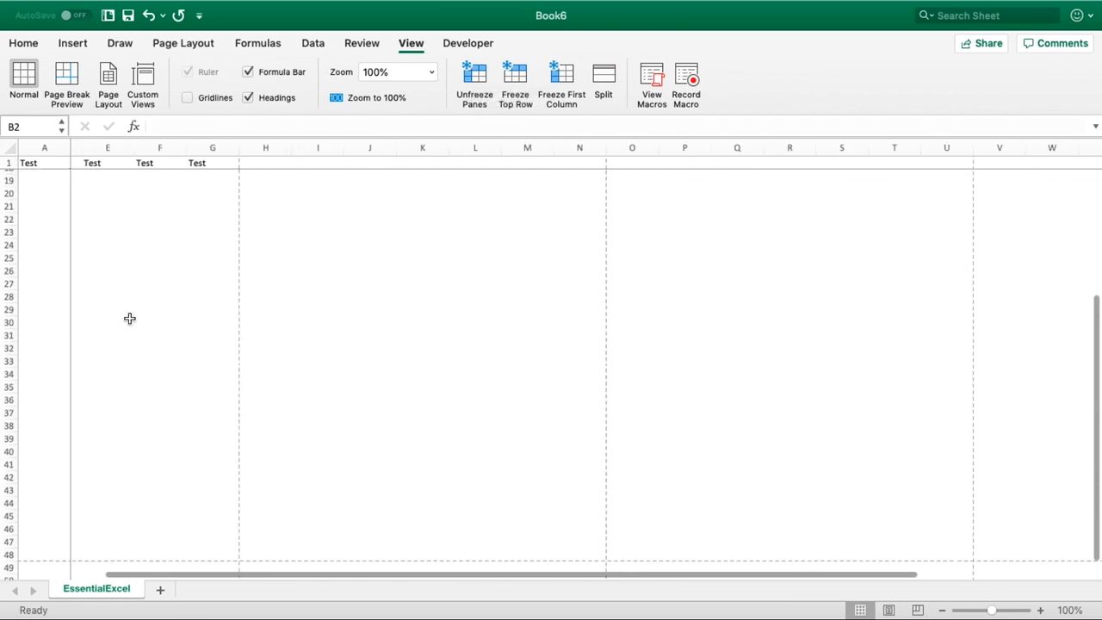
pyautogui.hscroll(-4, 129, 318)
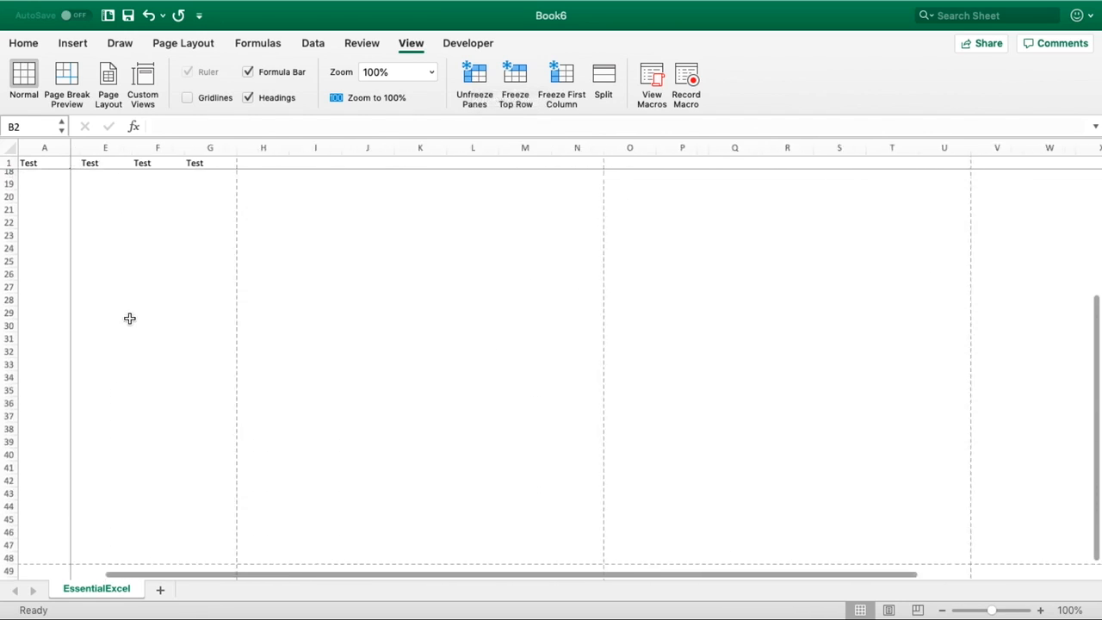
pyautogui.scroll(6, 129, 318)
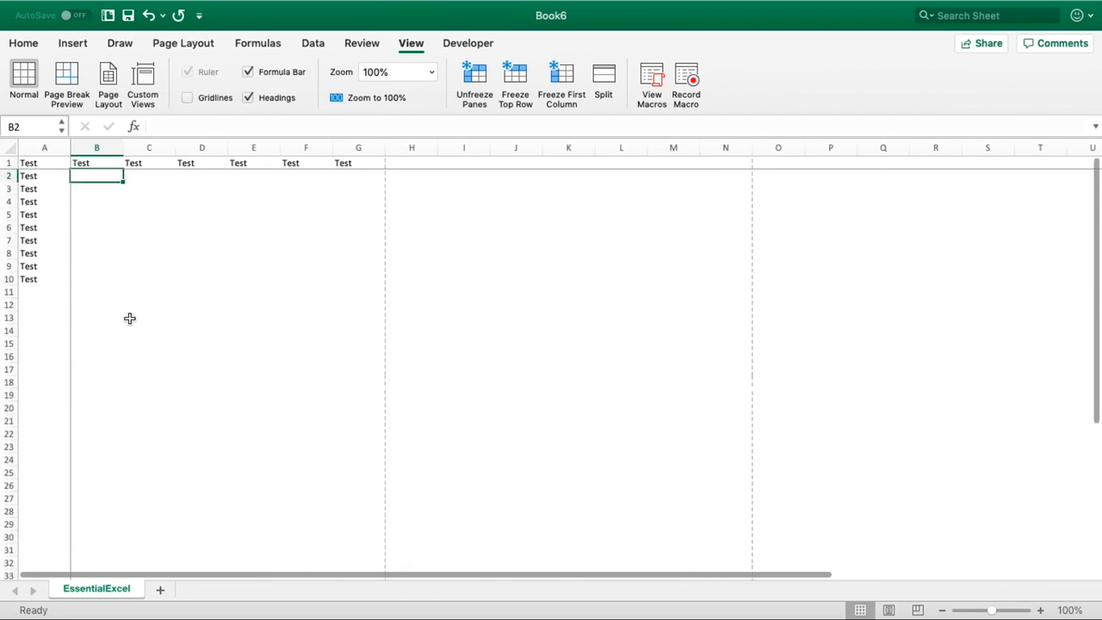
pyautogui.click(482, 82)
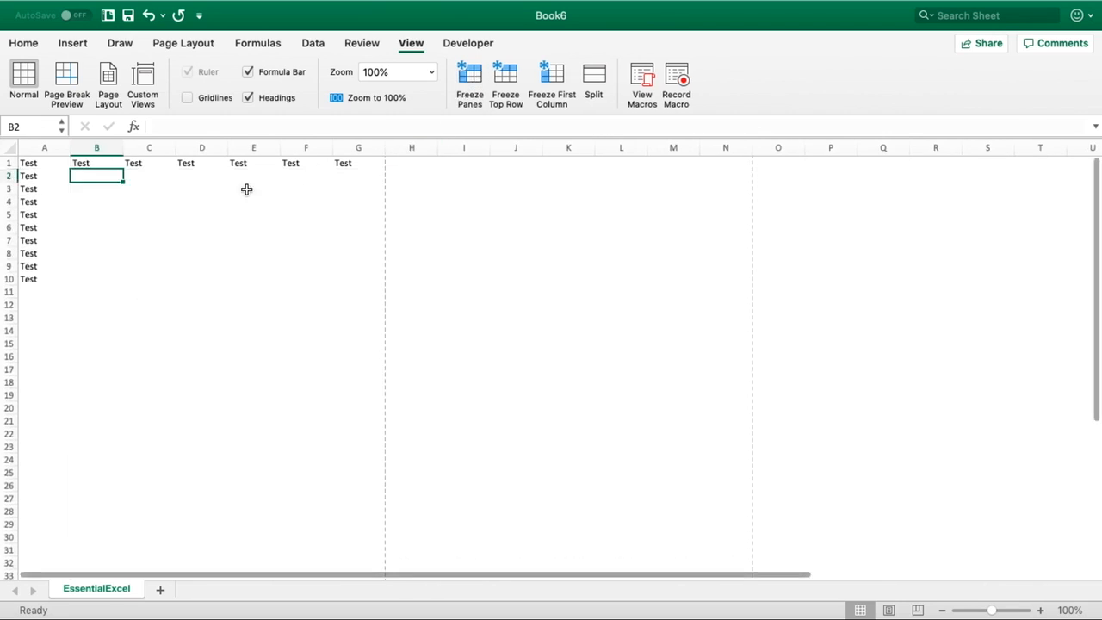
# Freeze panes at cell C2 to lock row 1 and columns A and B, check them while browsing, and unfreeze
pyautogui.click(156, 178)
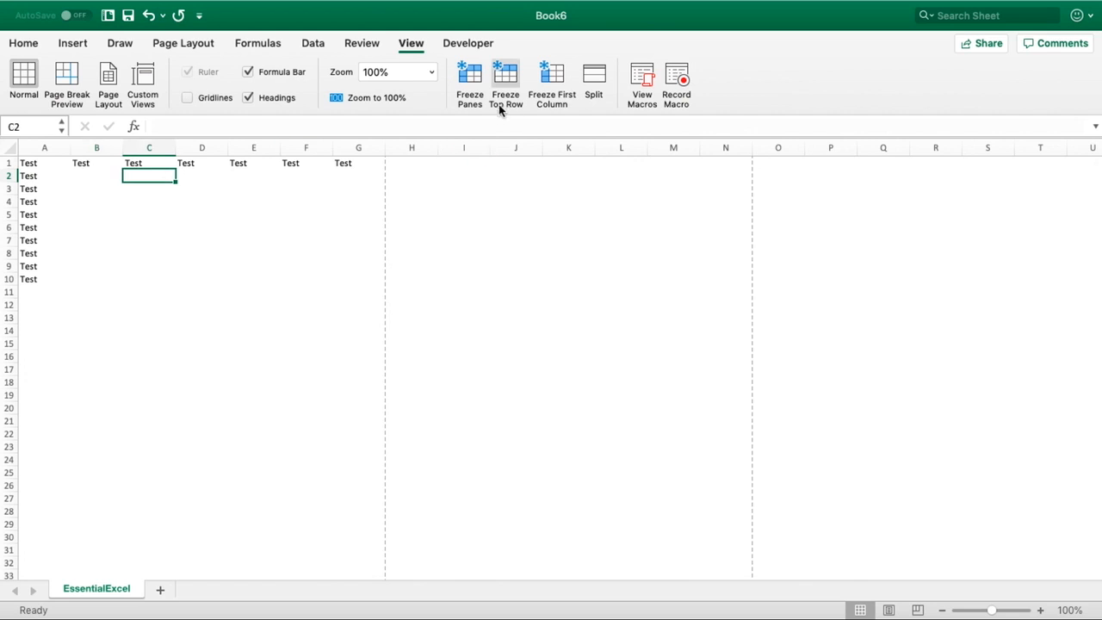
pyautogui.click(472, 88)
pyautogui.hscroll(5, 145, 247)
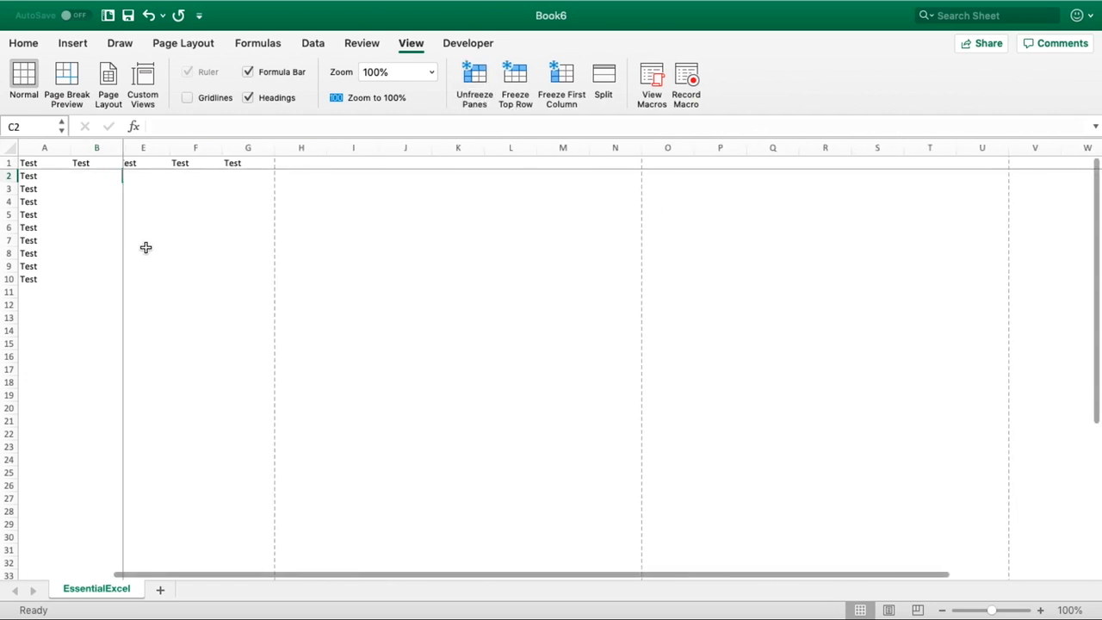
pyautogui.scroll(-5, 145, 247)
pyautogui.scroll(3, 145, 247)
pyautogui.hscroll(-1, 146, 247)
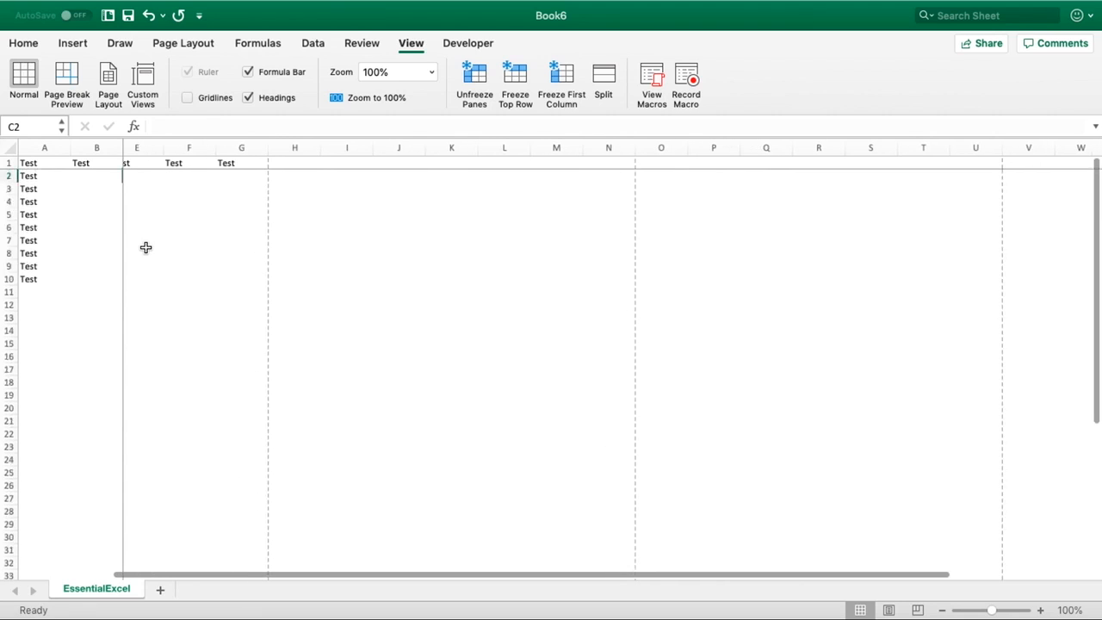
pyautogui.click(472, 78)
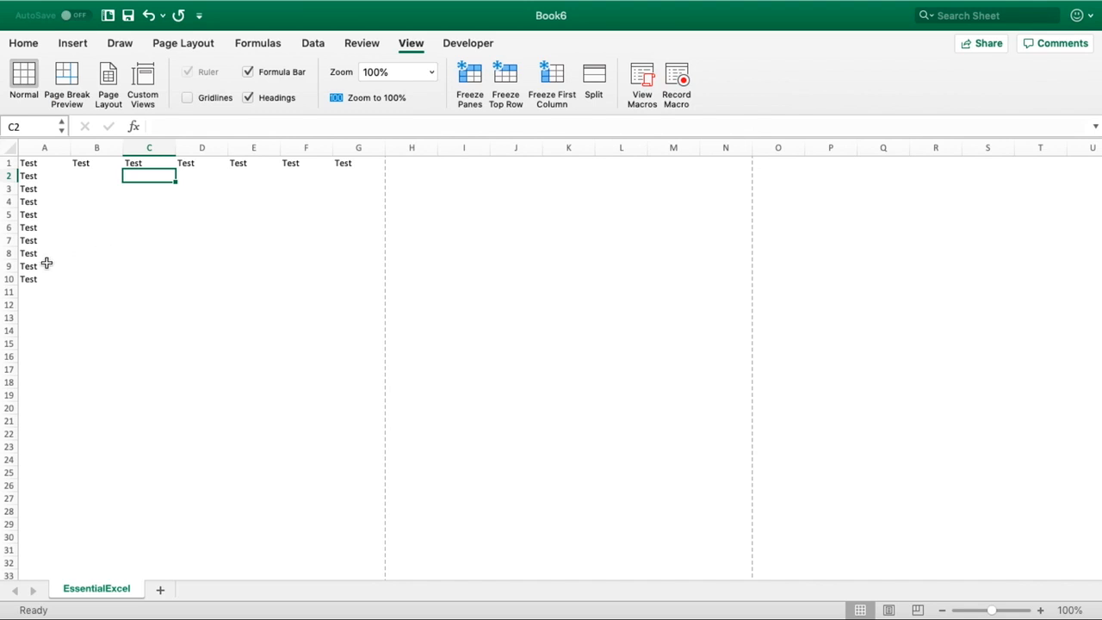
# Enter the numbers 1 through 9 in ascending order down cells B2 to B10
pyautogui.click(94, 177)
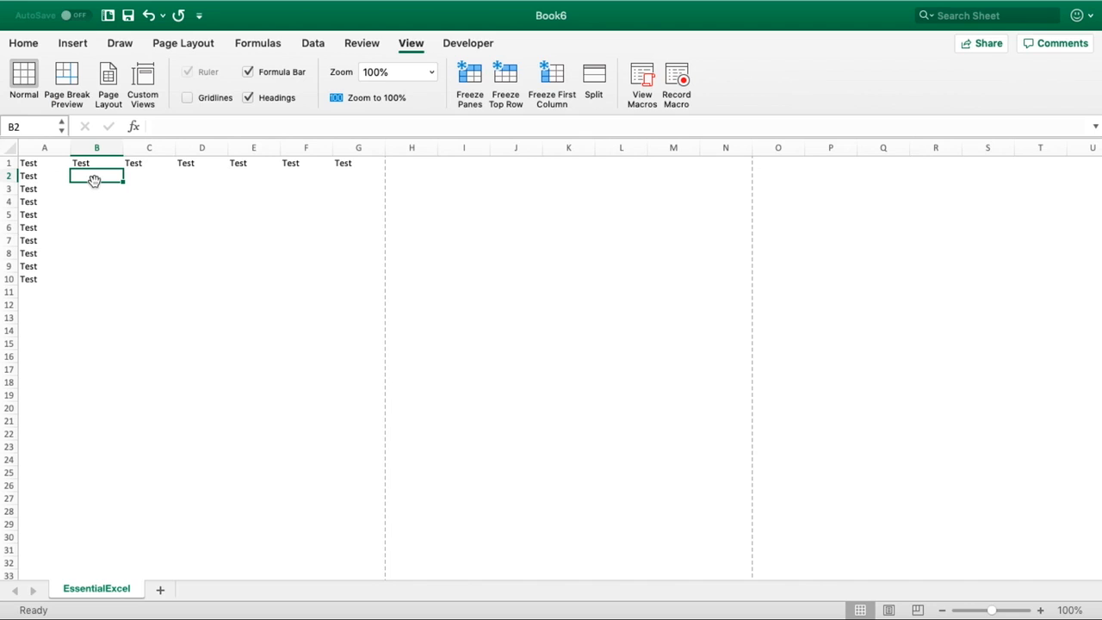
pyautogui.write('1')
pyautogui.press('Return')
pyautogui.write('2 3 4 5 6 7 8')
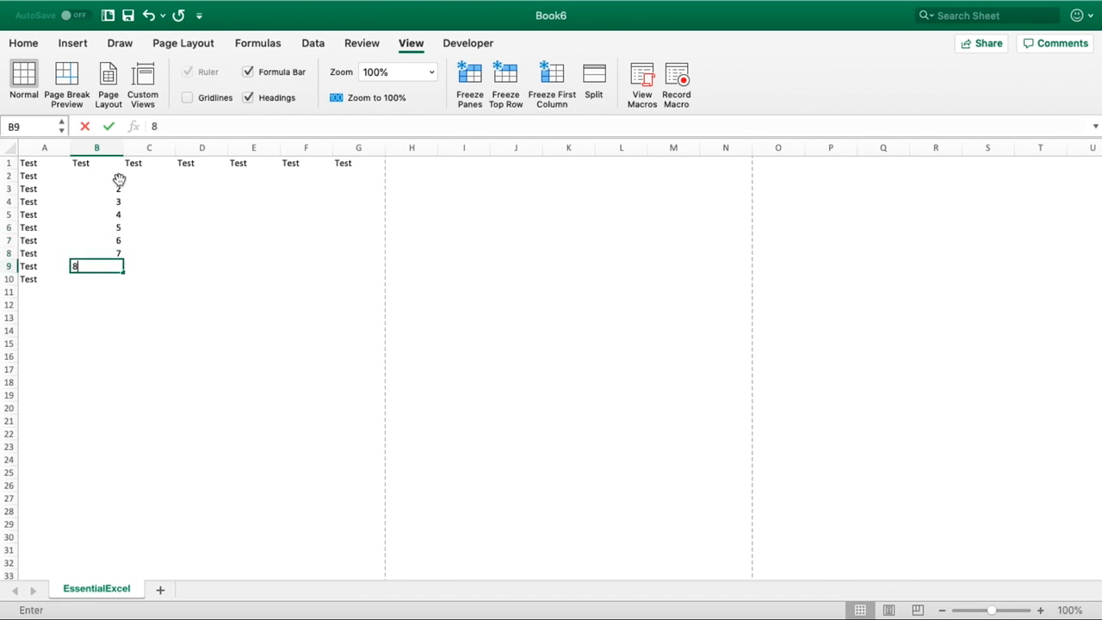
pyautogui.press('Return')
pyautogui.write('9')
pyautogui.press('Return')
# Enter the numbers 9 through 1 in descending order down cells C2 to C10
pyautogui.click(150, 173)
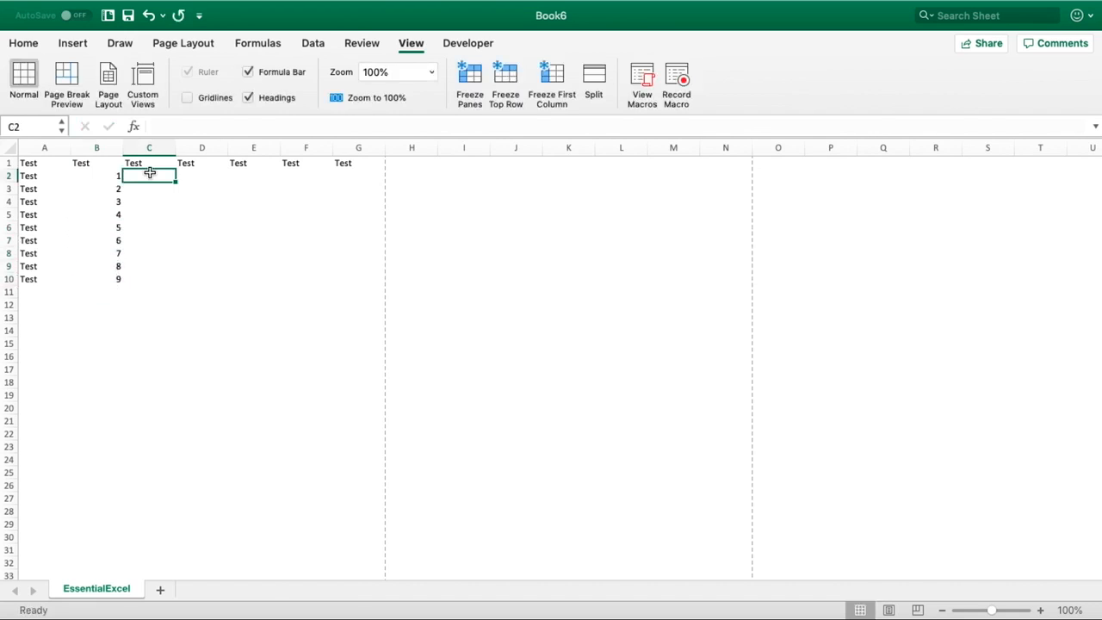
pyautogui.write('9')
pyautogui.press('Return')
pyautogui.write('8')
pyautogui.press('Return')
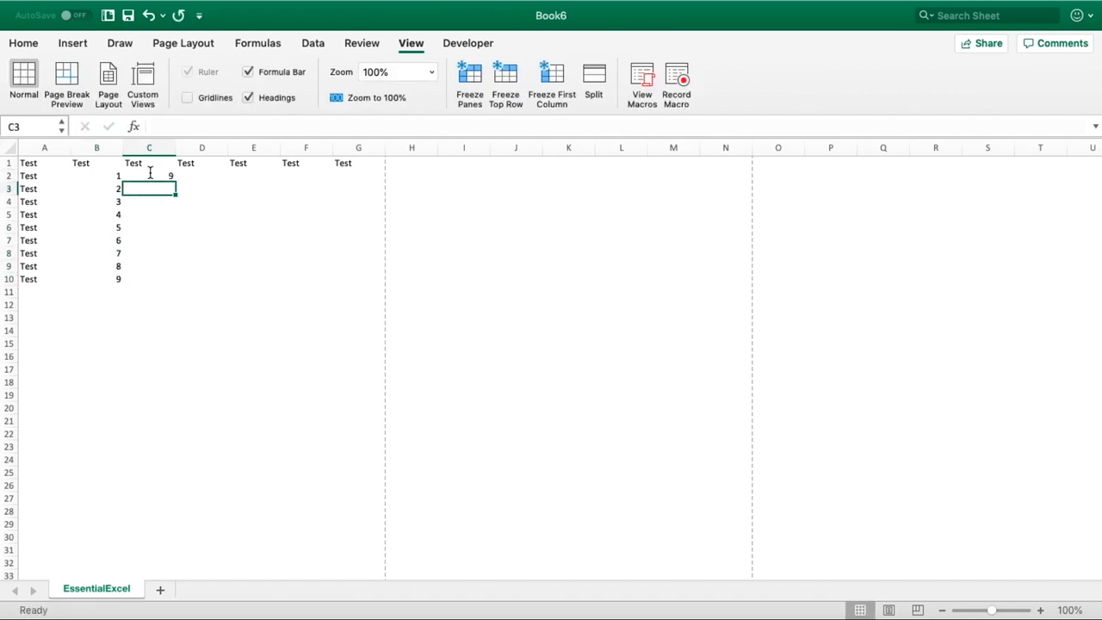
pyautogui.write('7 6 5 4 3')
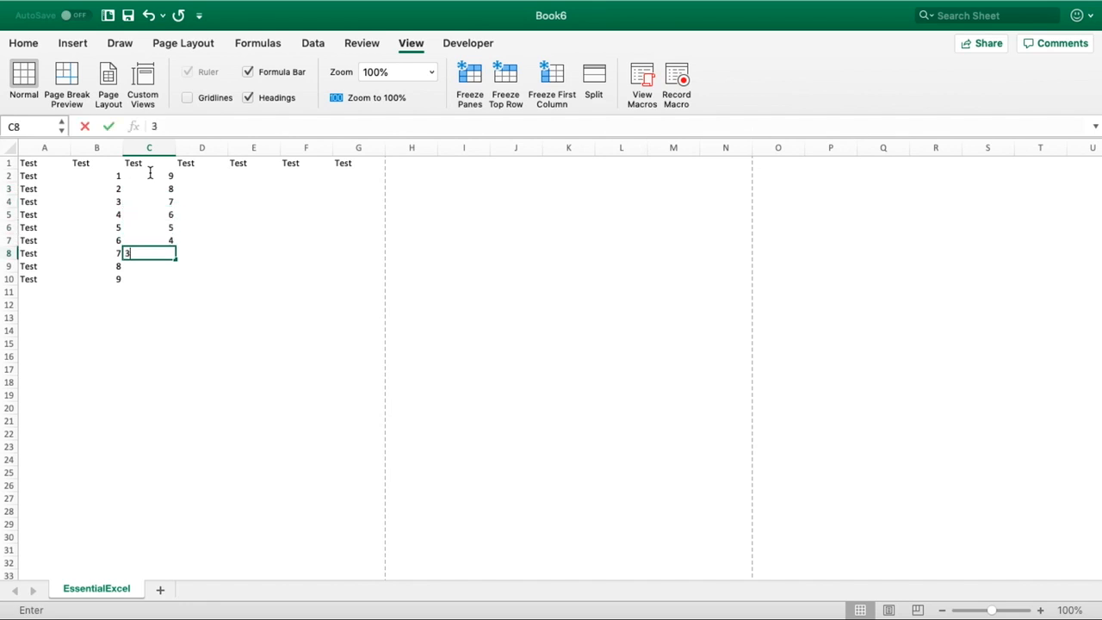
pyautogui.write(' 2 1')
pyautogui.click(253, 252)
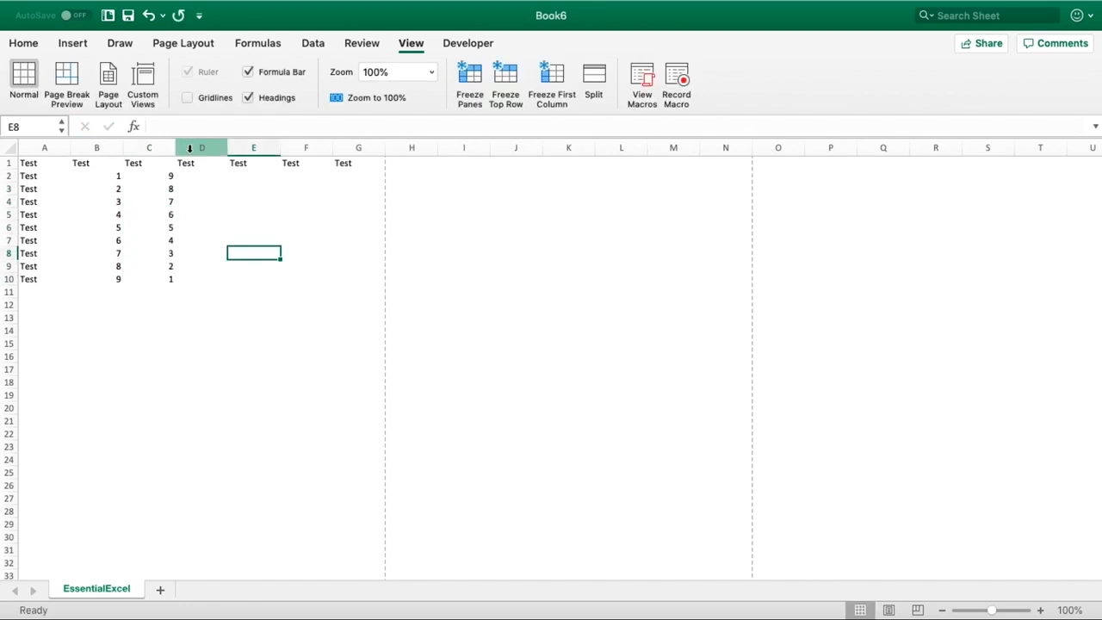
# Delete columns D through G with their Test headers
pyautogui.moveTo(192, 147); pyautogui.dragTo(362, 140)
pyautogui.rightClick(362, 140)
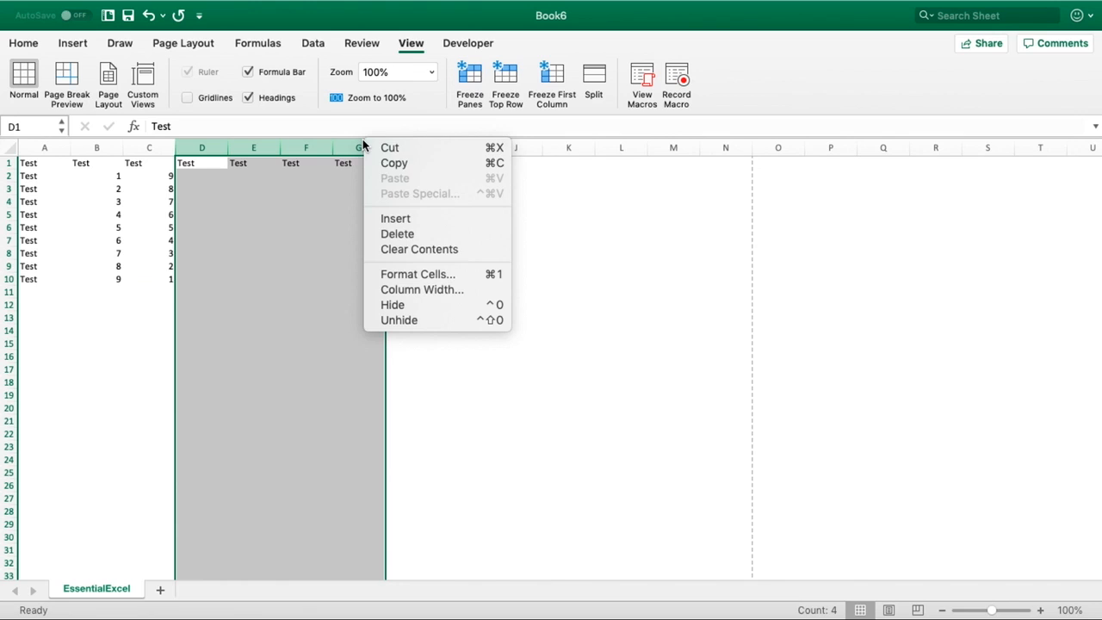
pyautogui.click(419, 238)
pyautogui.click(269, 254)
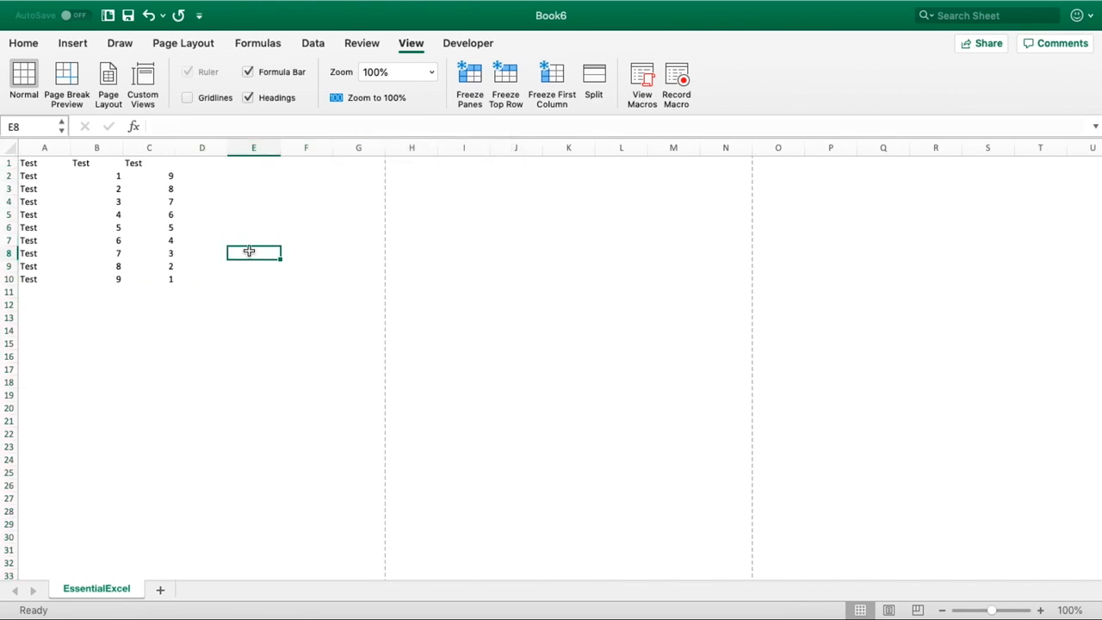
# Enter the header Sum in cell D1
pyautogui.click(209, 164)
pyautogui.write('CALC')
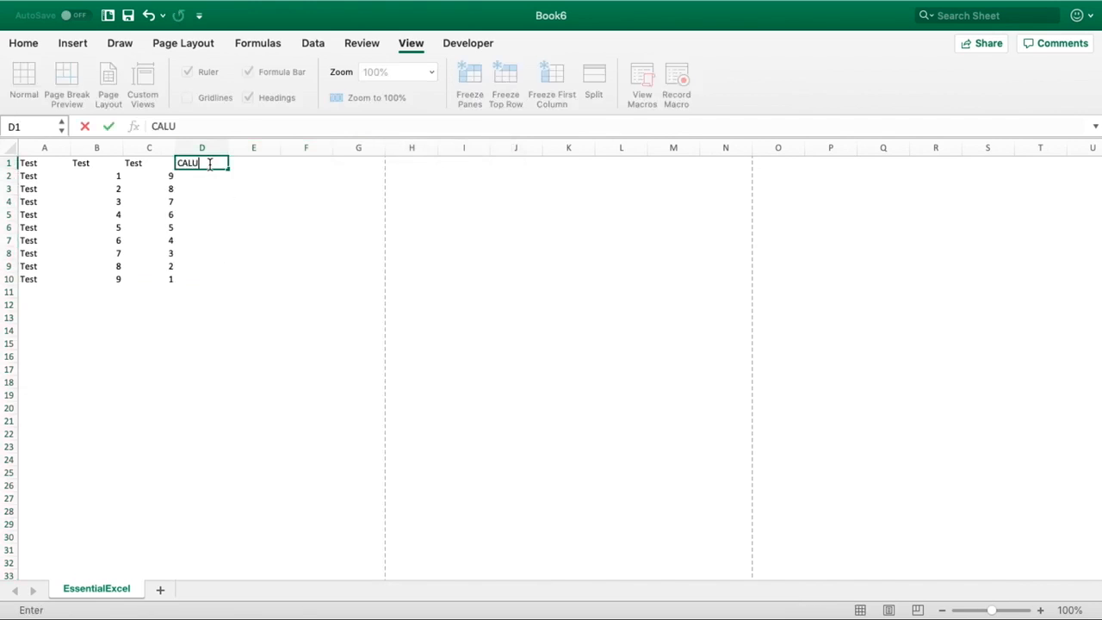
pyautogui.press('BackSpace')
pyautogui.press('BackSpace')
pyautogui.press('BackSpace')
pyautogui.press('BackSpace')
pyautogui.write('Sum')
pyautogui.press('Return')
# Rename the headers of the two number columns to Number1 in B1 and Number2 in C1
pyautogui.click(115, 163)
pyautogui.write('N')
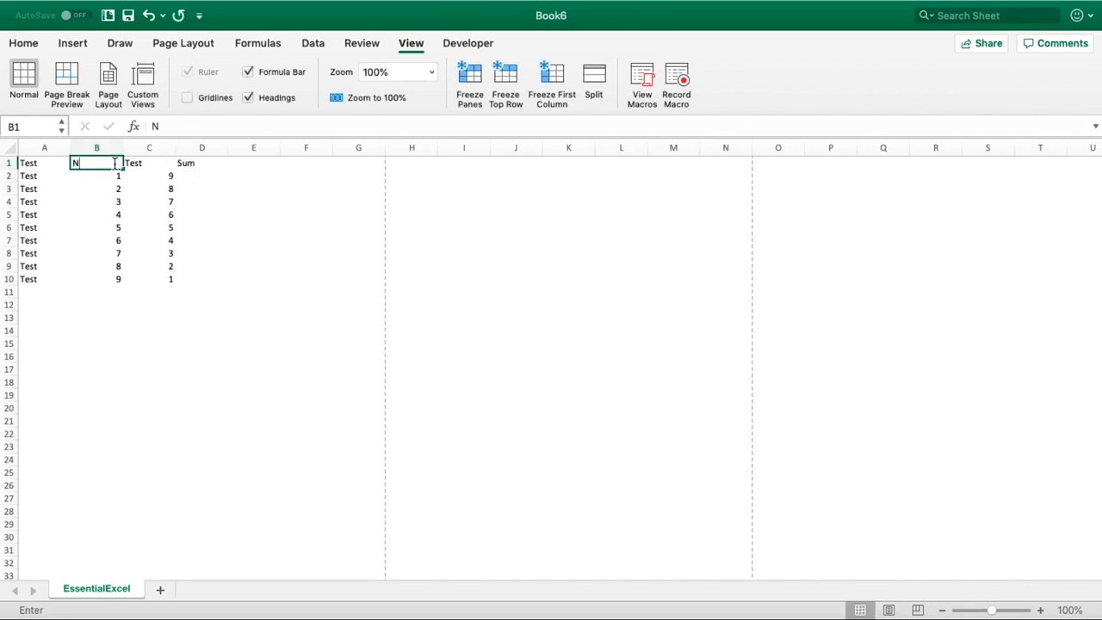
pyautogui.write('umber1')
pyautogui.press('Tab')
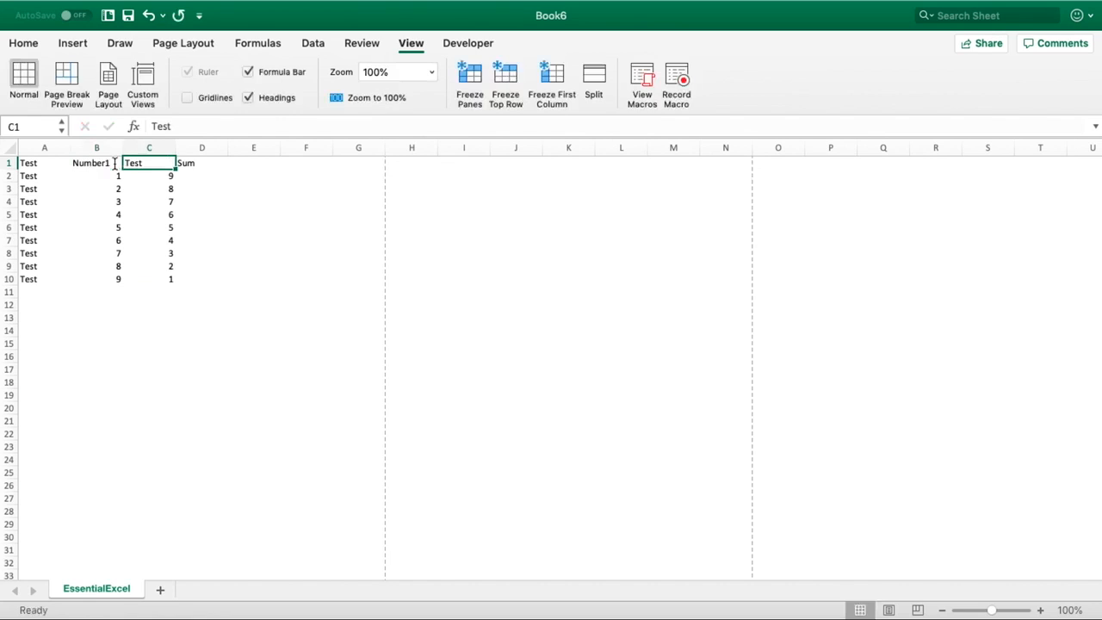
pyautogui.write('Number2')
pyautogui.press('Return')
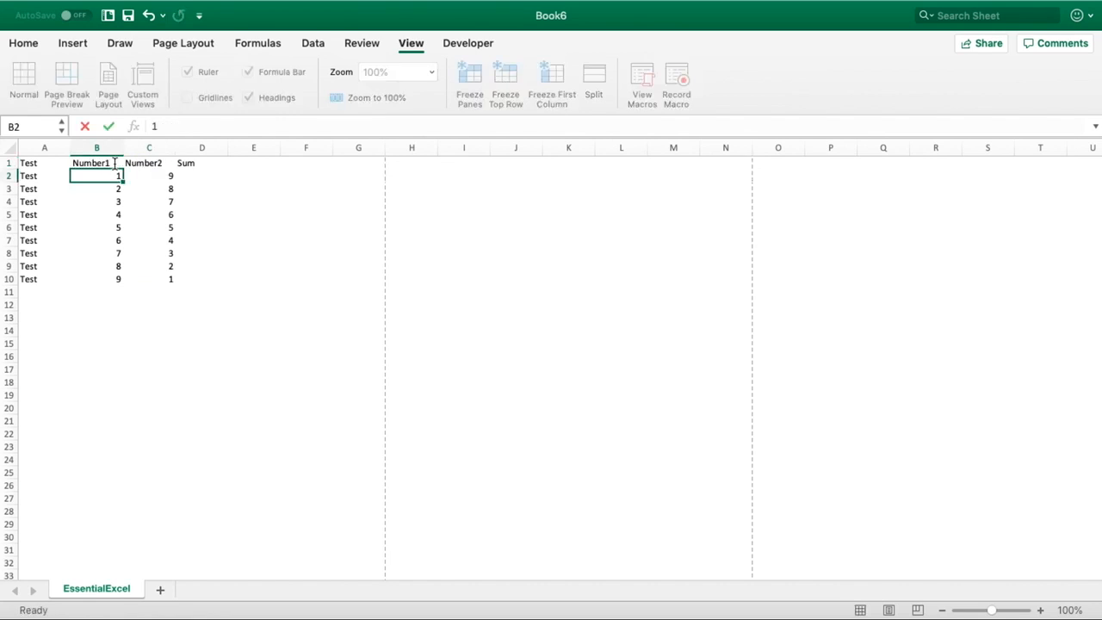
# Delete column A with its Test entries so the number columns move over
pyautogui.click(51, 148)
pyautogui.rightClick(54, 148)
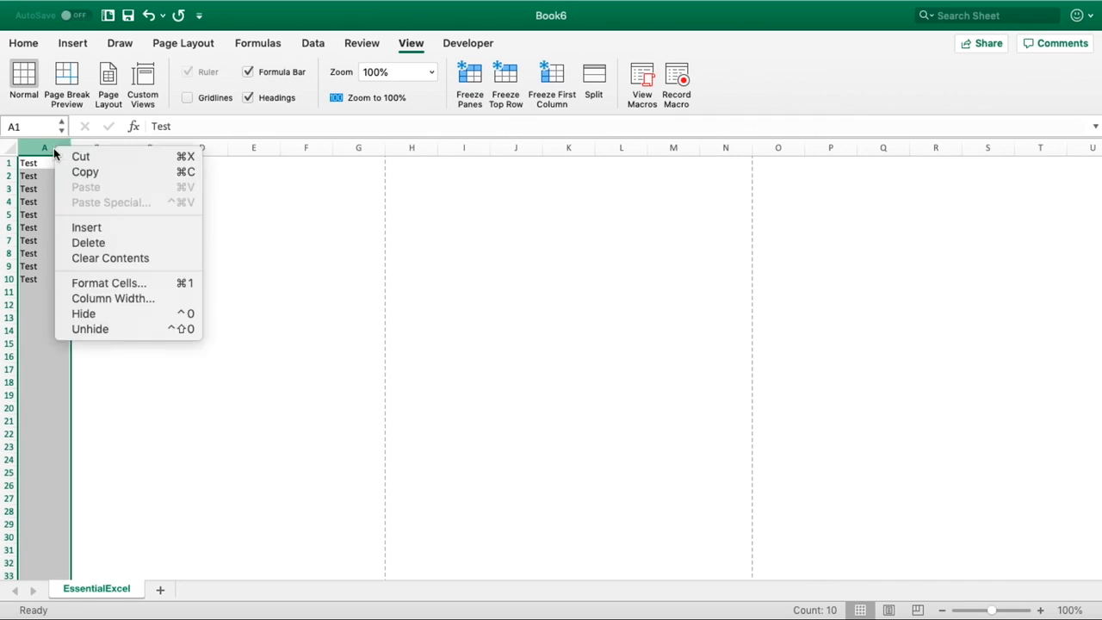
pyautogui.click(86, 243)
pyautogui.click(247, 263)
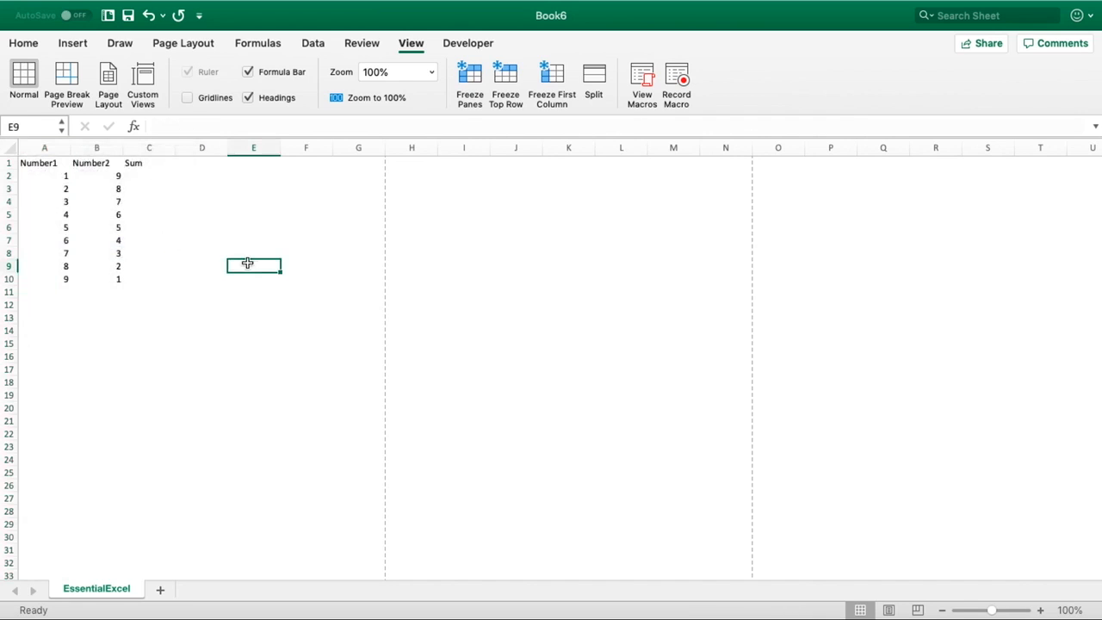
# Center the contents of the Number1 and Number2 columns both horizontally and vertically
pyautogui.moveTo(44, 148); pyautogui.dragTo(81, 129)
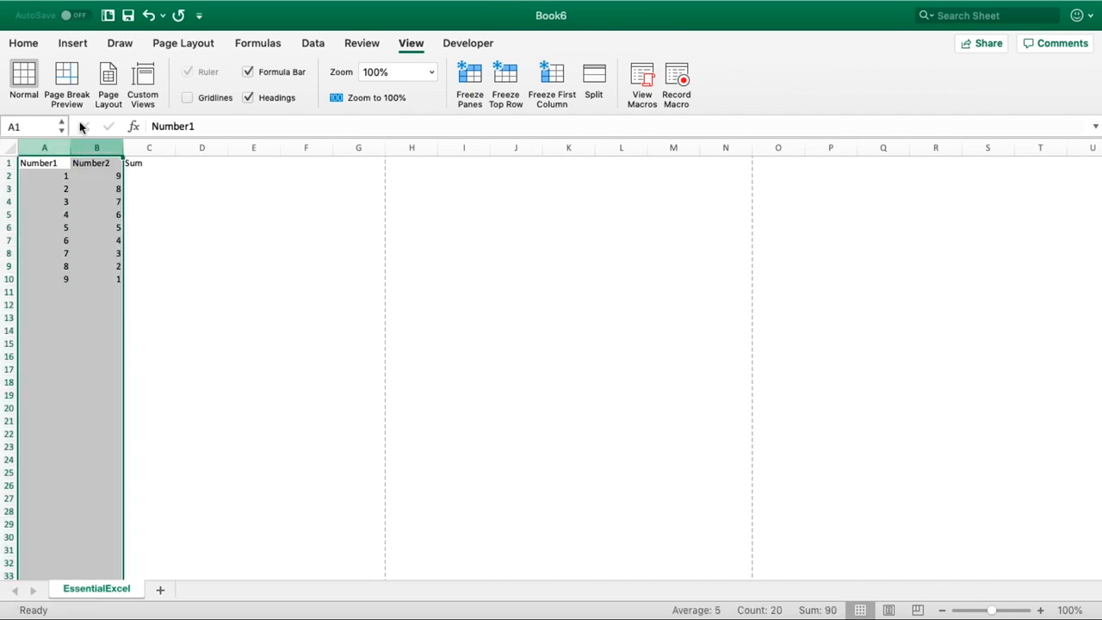
pyautogui.click(33, 45)
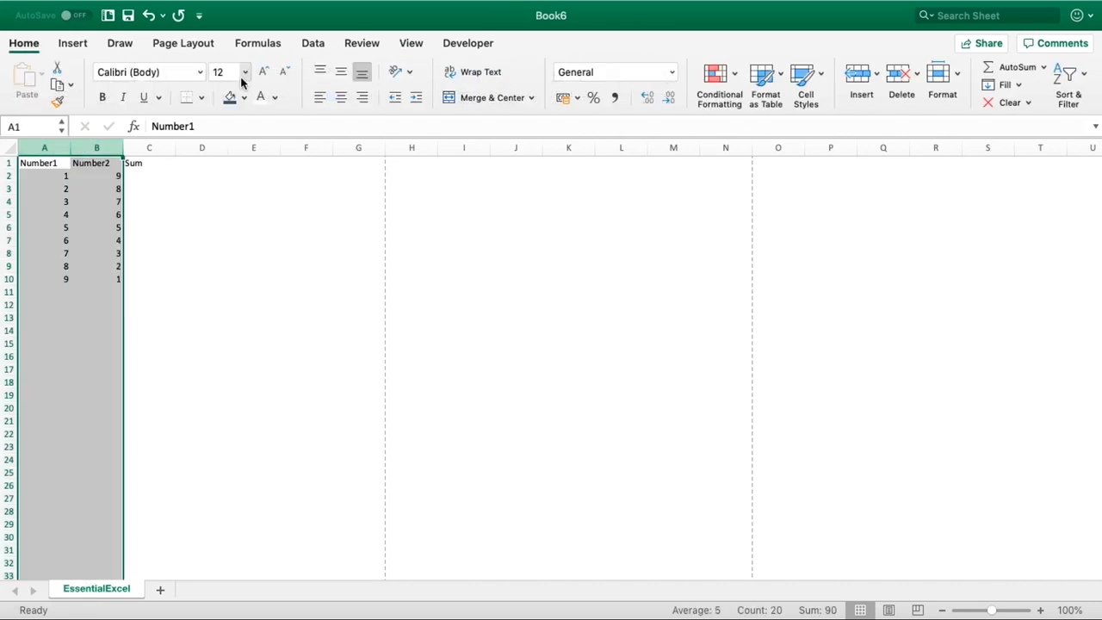
pyautogui.click(341, 97)
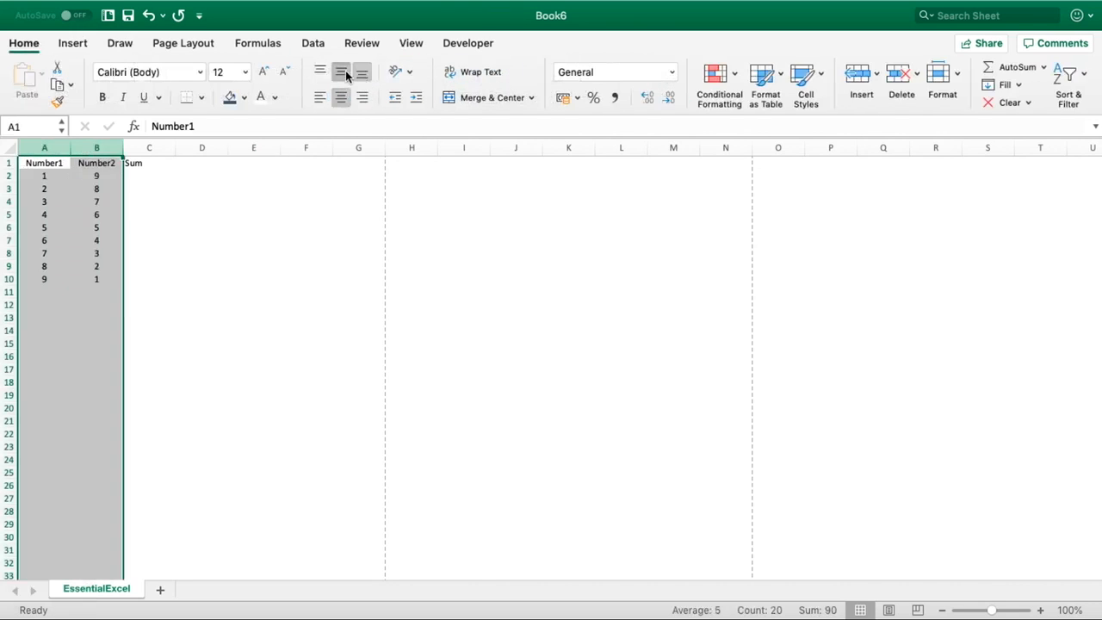
pyautogui.click(344, 74)
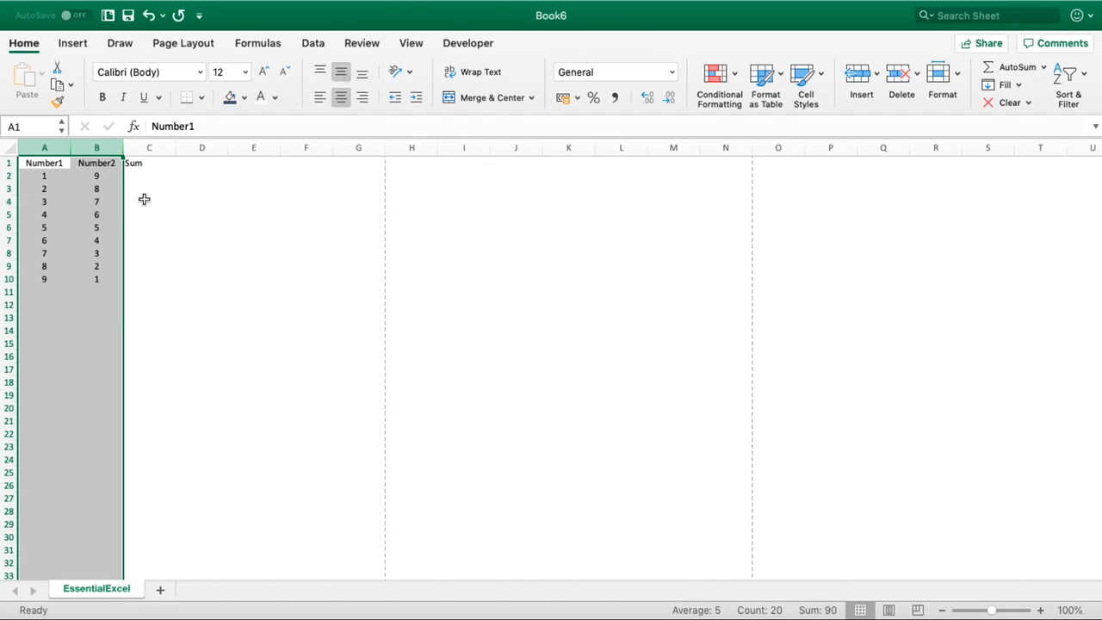
# Enter the formula =A2+B2 in cell C2 under the Sum header
pyautogui.click(172, 164)
pyautogui.click(157, 176)
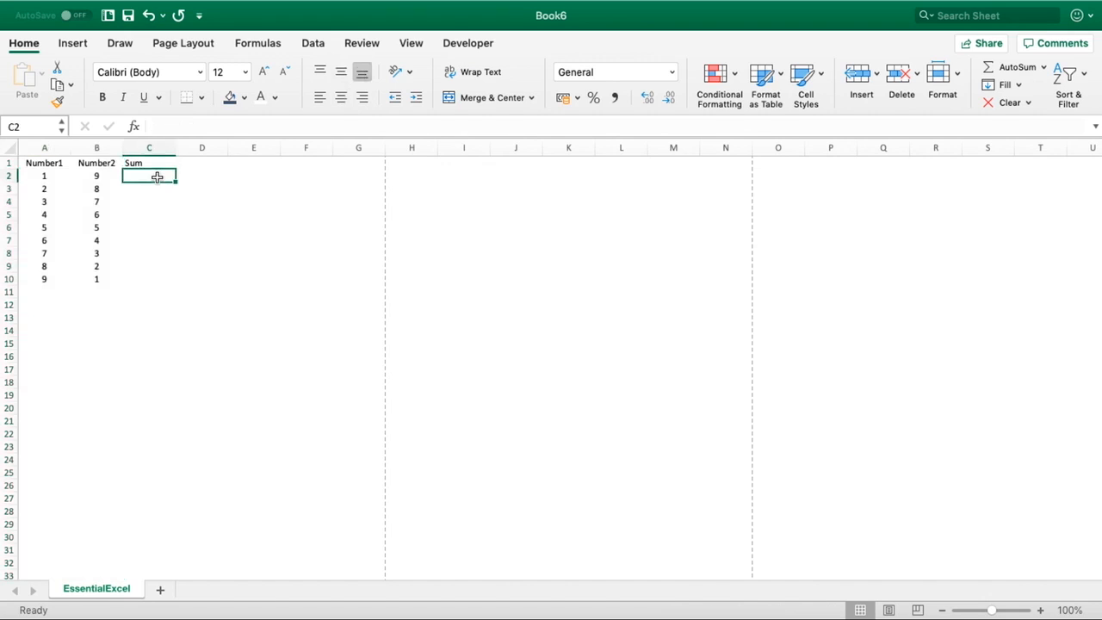
pyautogui.write('=')
pyautogui.click(54, 177)
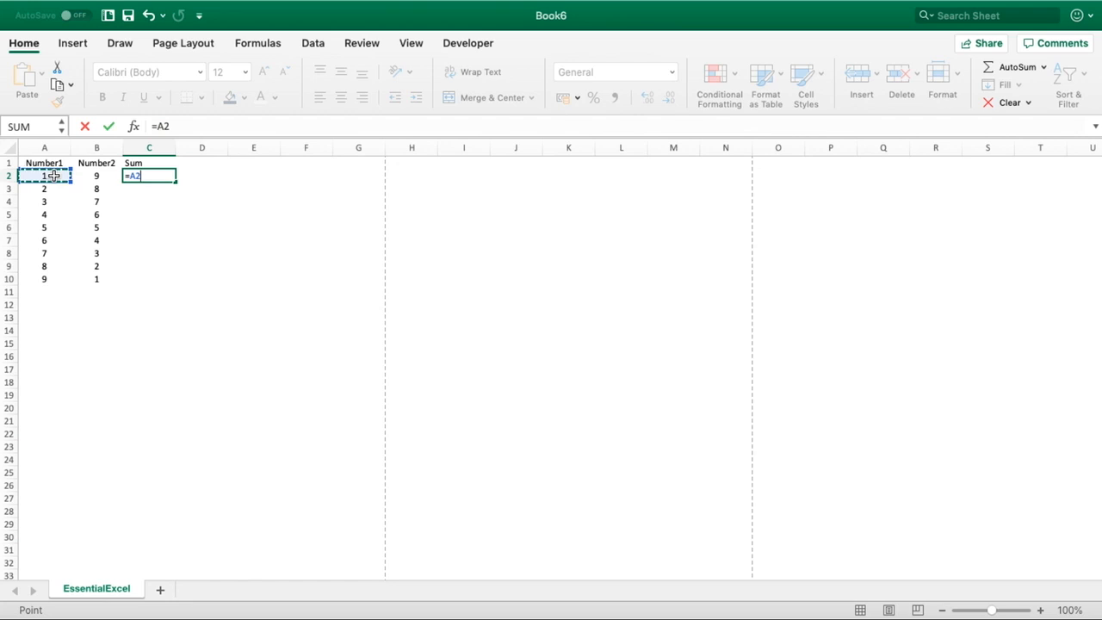
pyautogui.write('+')
pyautogui.click(87, 176)
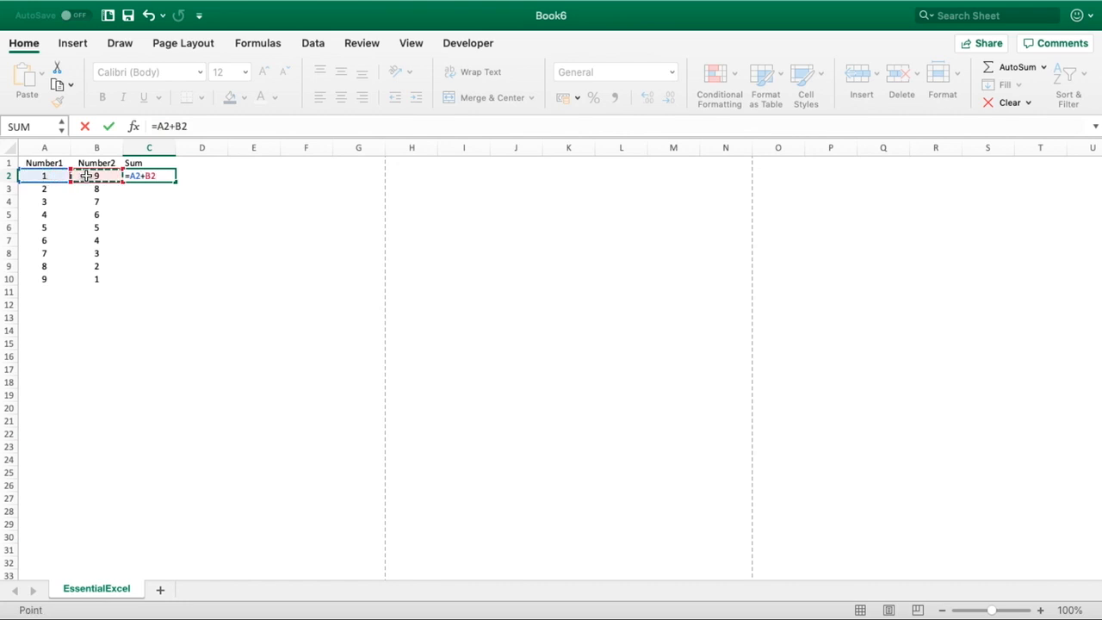
pyautogui.press('Return')
# Fill the sum formula from C2 down to C10, first to C3 alone and then through the remaining rows
pyautogui.click(167, 175)
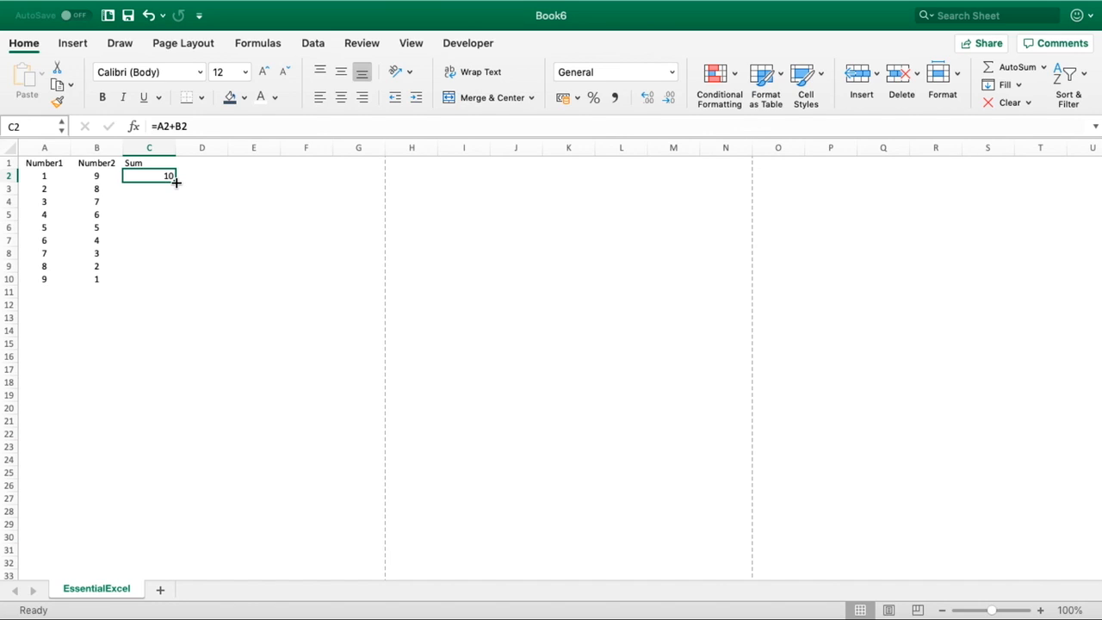
pyautogui.moveTo(175, 182); pyautogui.dragTo(176, 191)
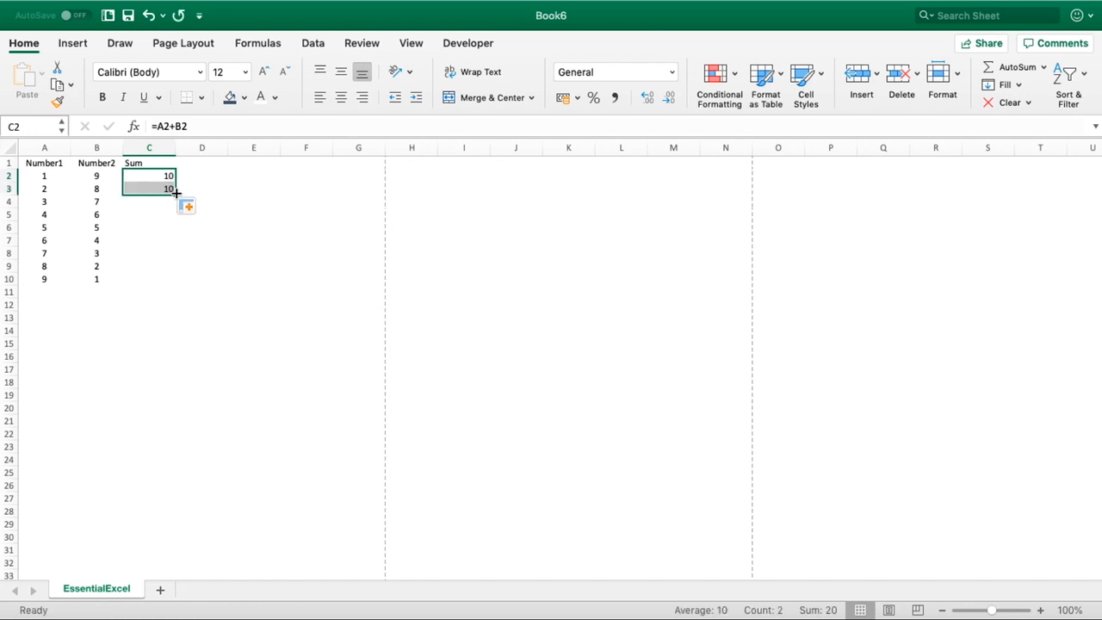
pyautogui.doubleClick(175, 193)
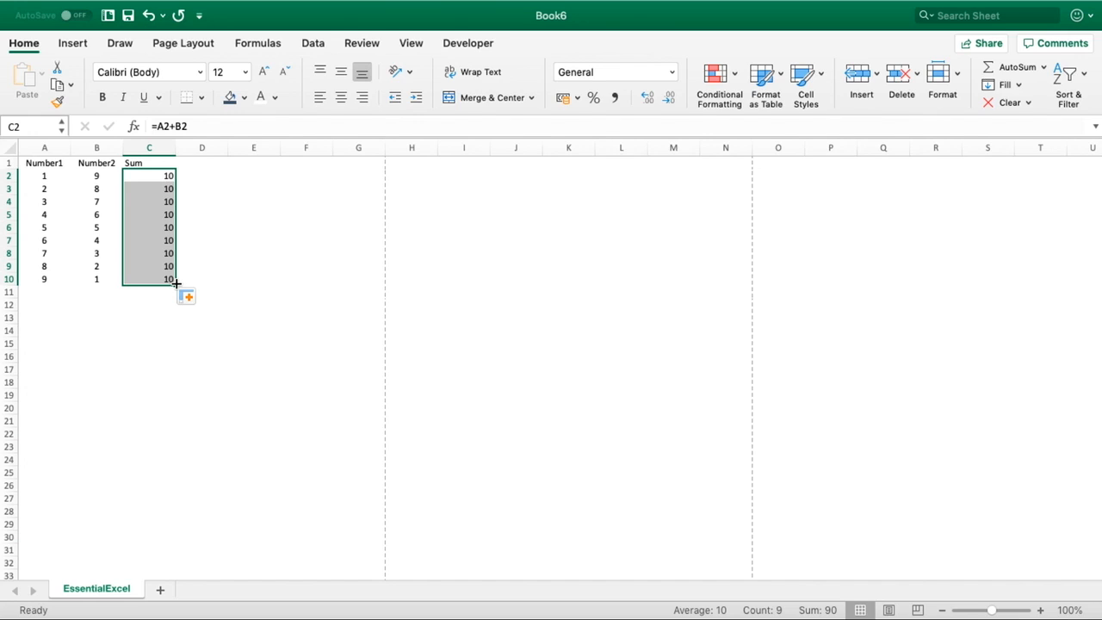
pyautogui.click(214, 176)
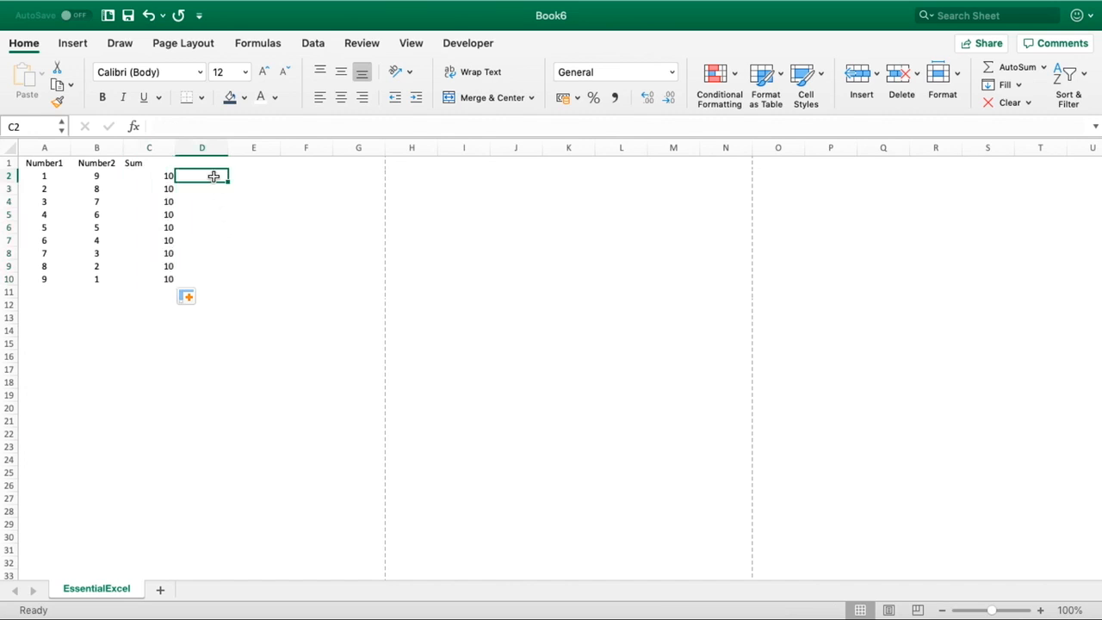
# Enter 1 in cell E2 and fill it down to E10
pyautogui.click(261, 178)
pyautogui.write('1')
pyautogui.press('Return')
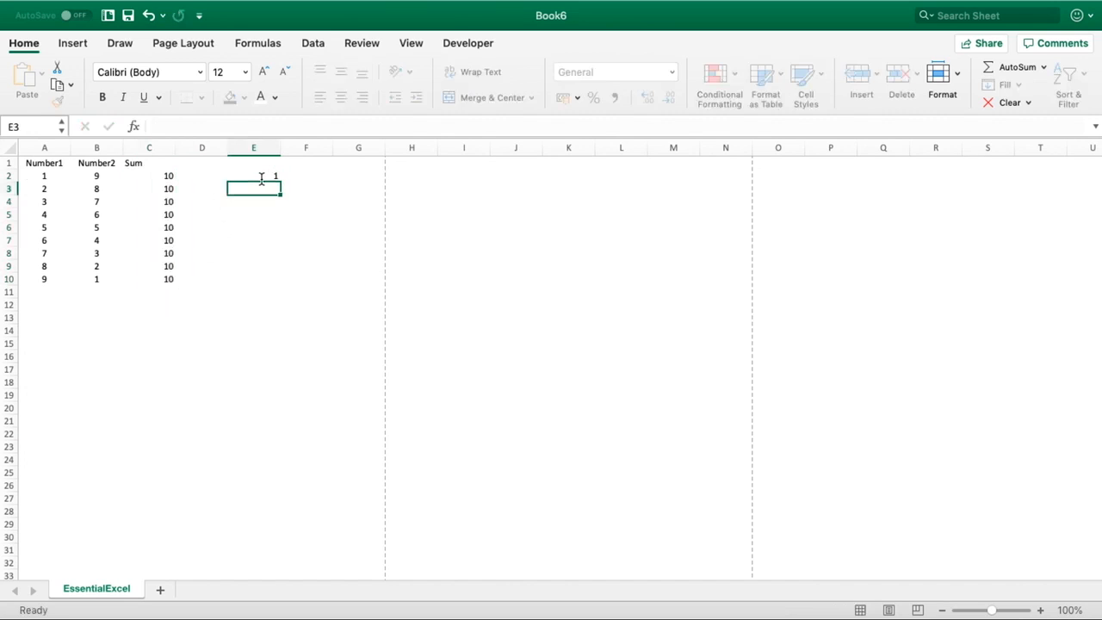
pyautogui.click(261, 179)
pyautogui.moveTo(279, 180); pyautogui.dragTo(275, 279)
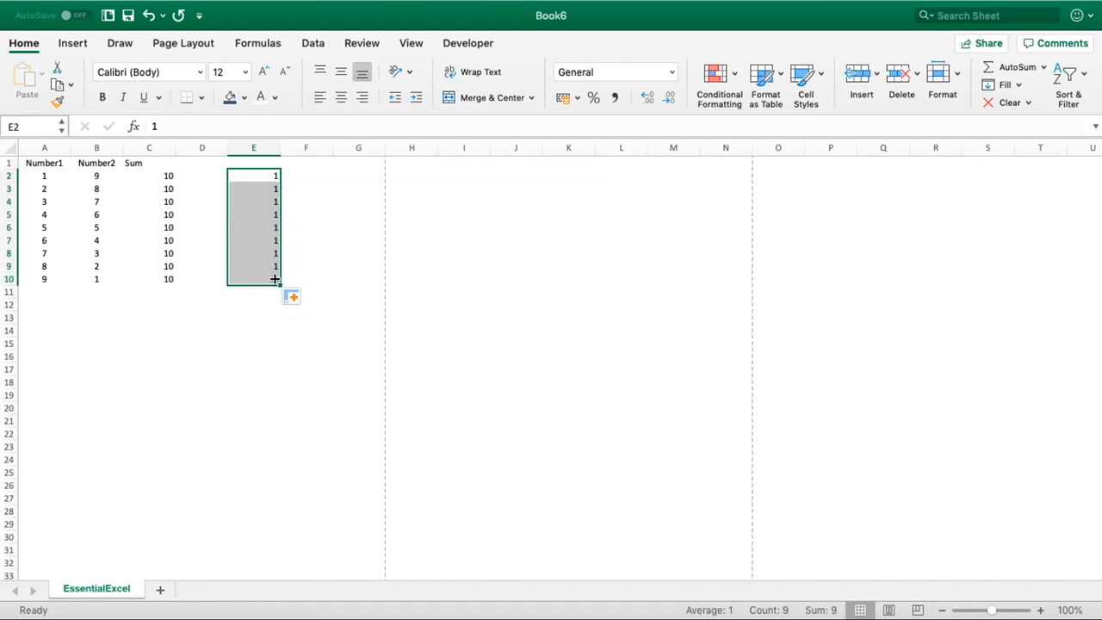
# Set cell E3 to 2 and extend the pattern of E2 and E3 as a series down to E10
pyautogui.click(275, 188)
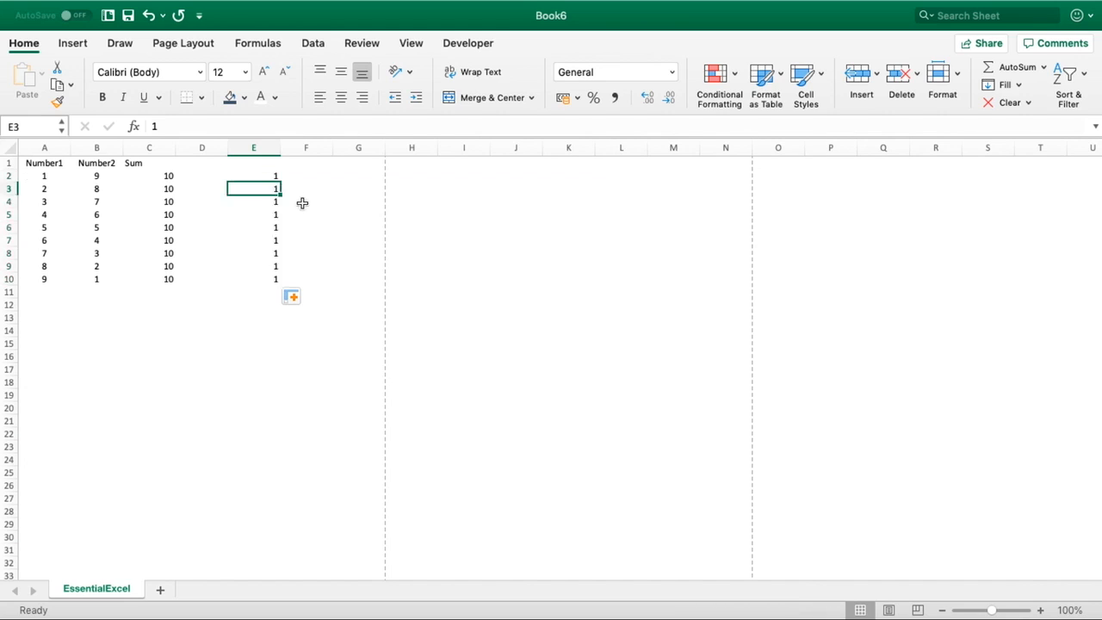
pyautogui.write('2')
pyautogui.press('Return')
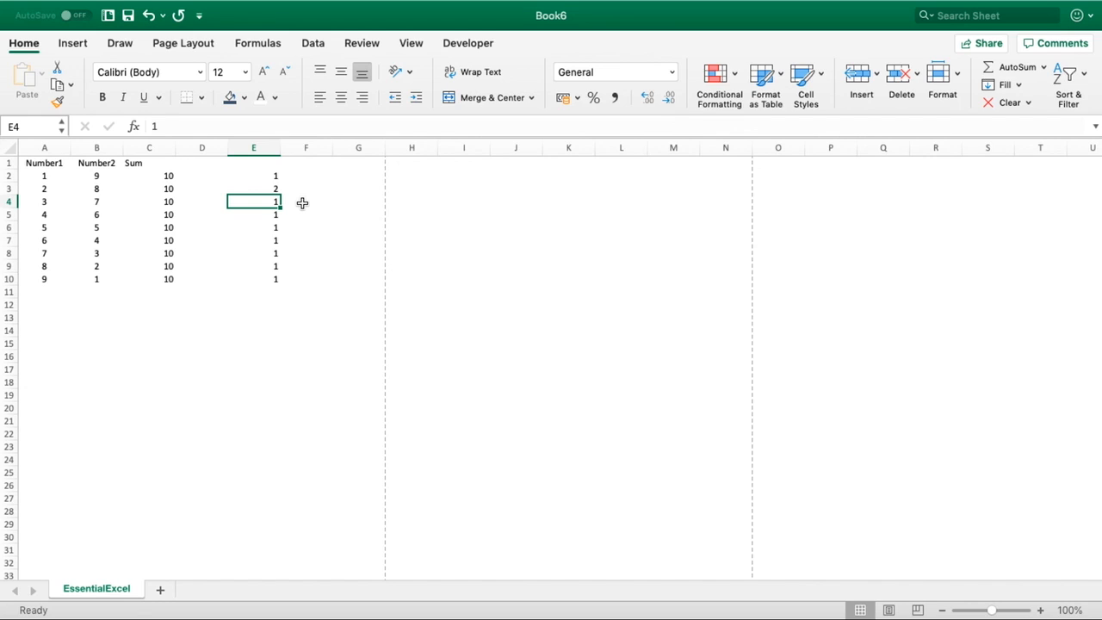
pyautogui.moveTo(268, 177); pyautogui.dragTo(280, 199)
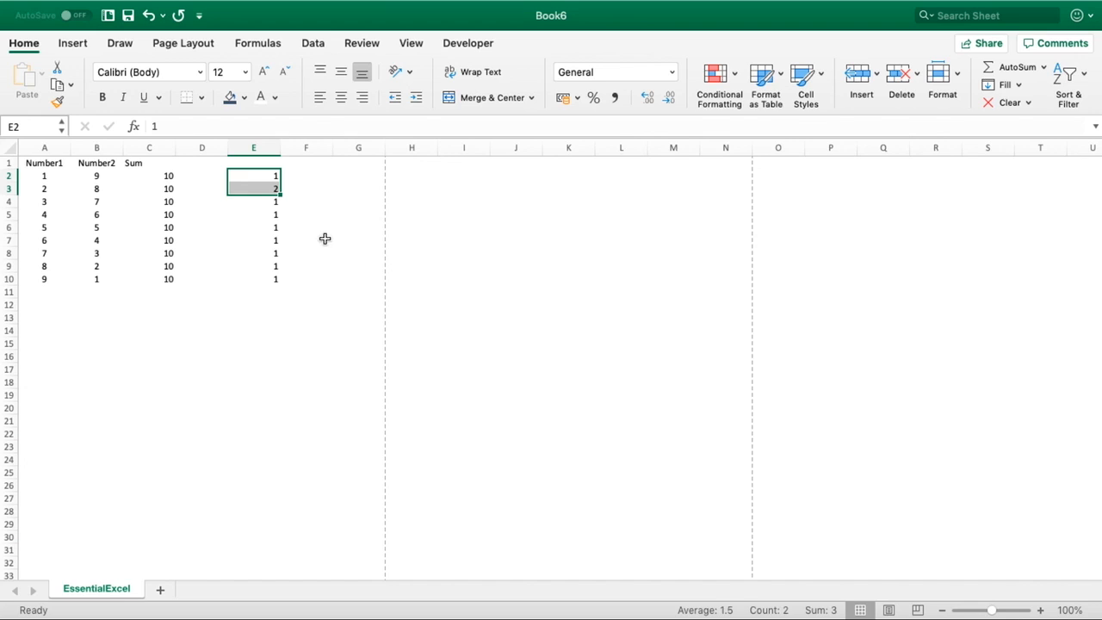
pyautogui.moveTo(282, 194); pyautogui.dragTo(288, 286)
pyautogui.click(290, 328)
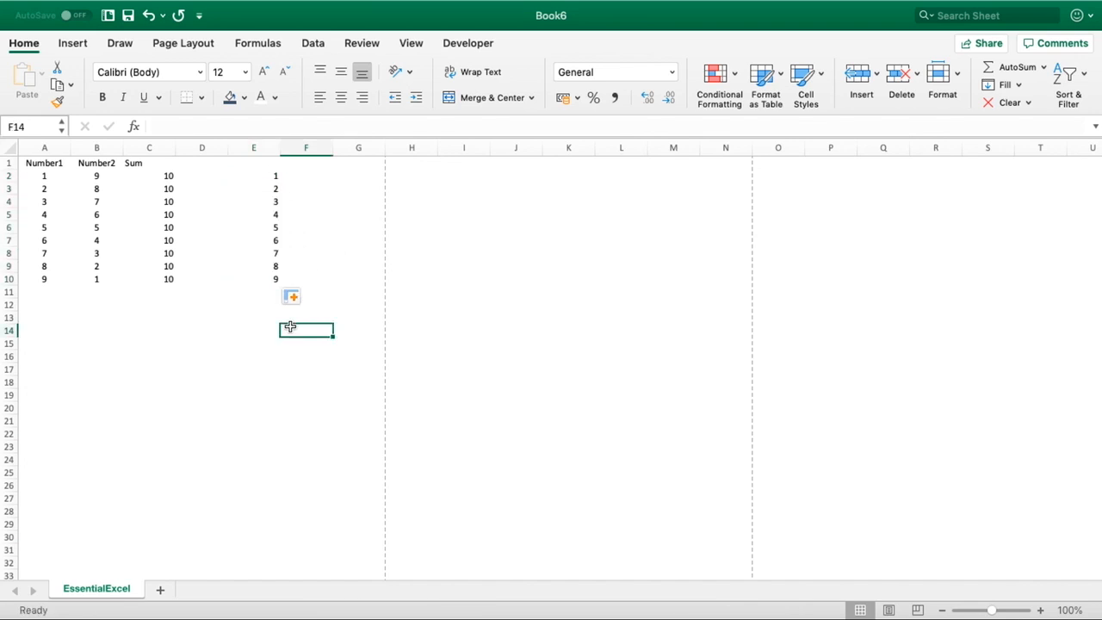